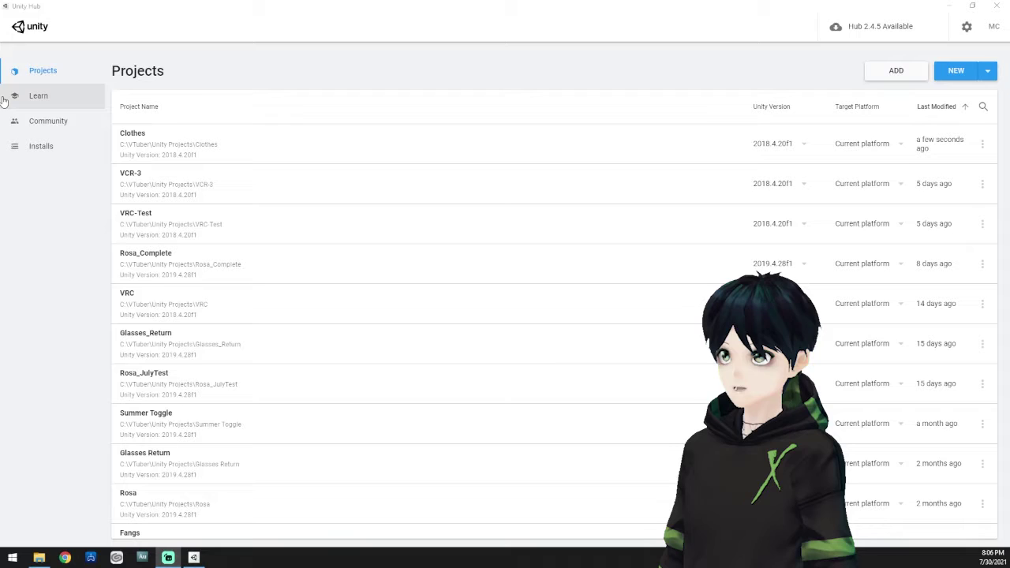
Start a new 3D project with Unity 2019.4.28f1 and select its default project name.
{"action": "left_click", "coordinate": [42, 149]}
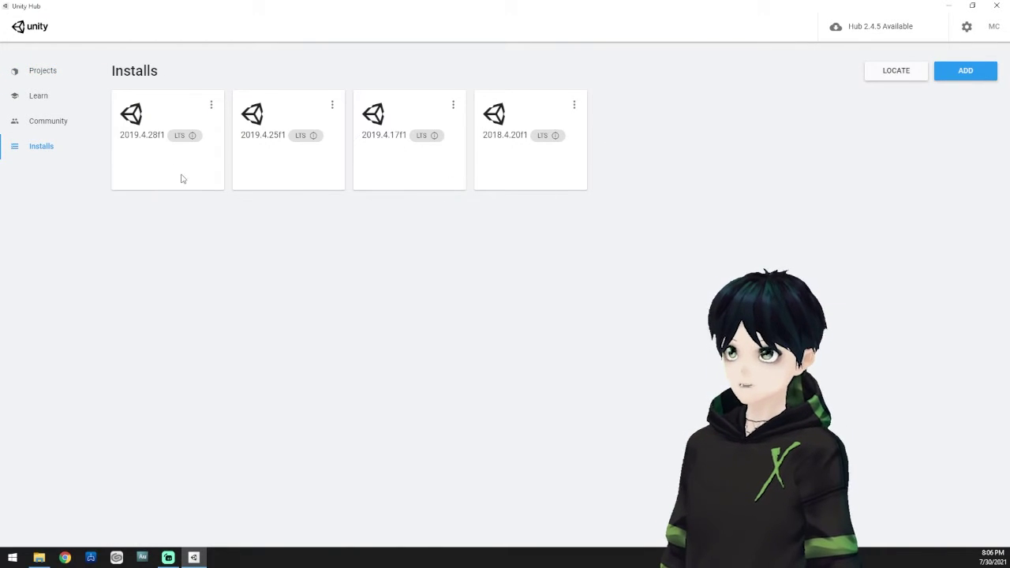
{"action": "left_click", "coordinate": [40, 71]}
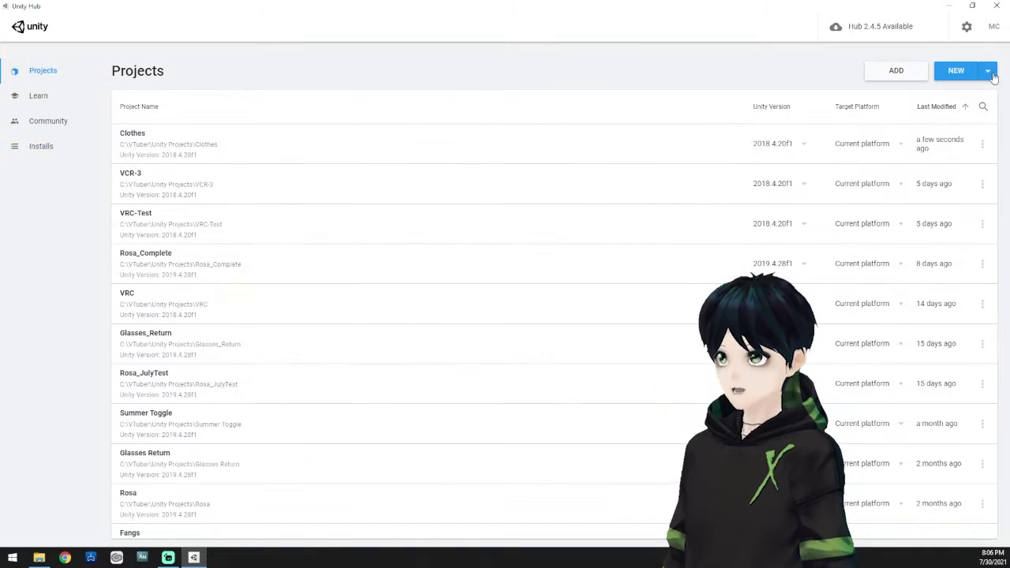
{"action": "left_click", "coordinate": [991, 73]}
{"action": "left_click", "coordinate": [914, 76]}
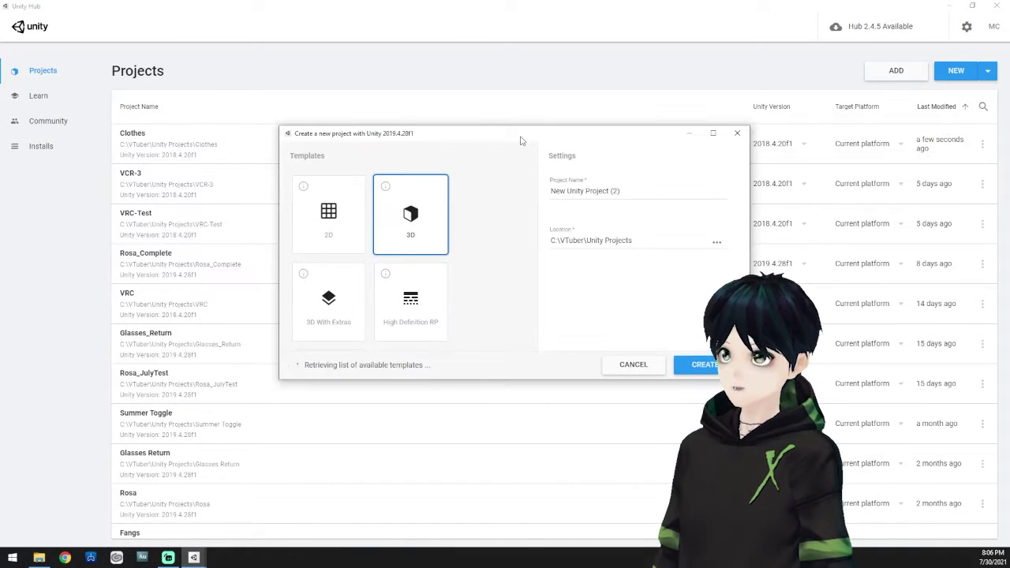
{"action": "triple_click", "coordinate": [648, 191]}
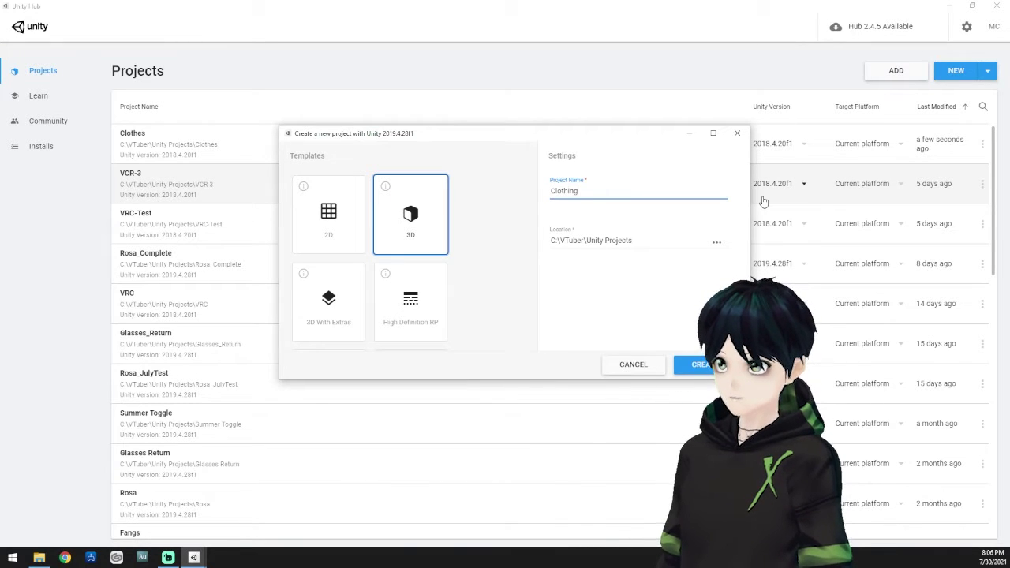
Name the project Clothing_Off and begin importing a custom package.
{"action": "type", "text": "Clothing_O"}
{"action": "type", "text": "ff"}
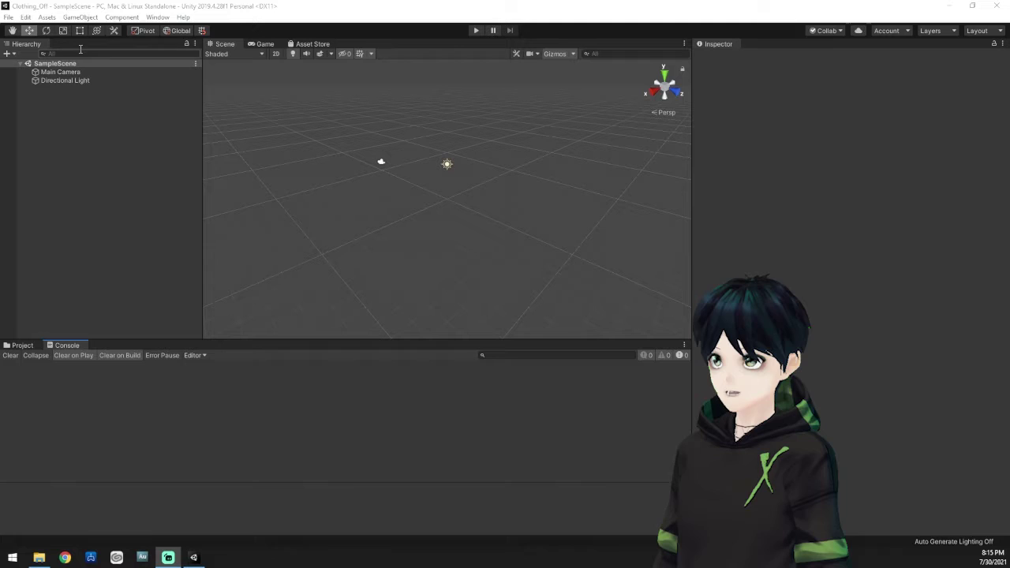
{"action": "left_click", "coordinate": [77, 17]}
{"action": "mouse_move", "coordinate": [46, 17]}
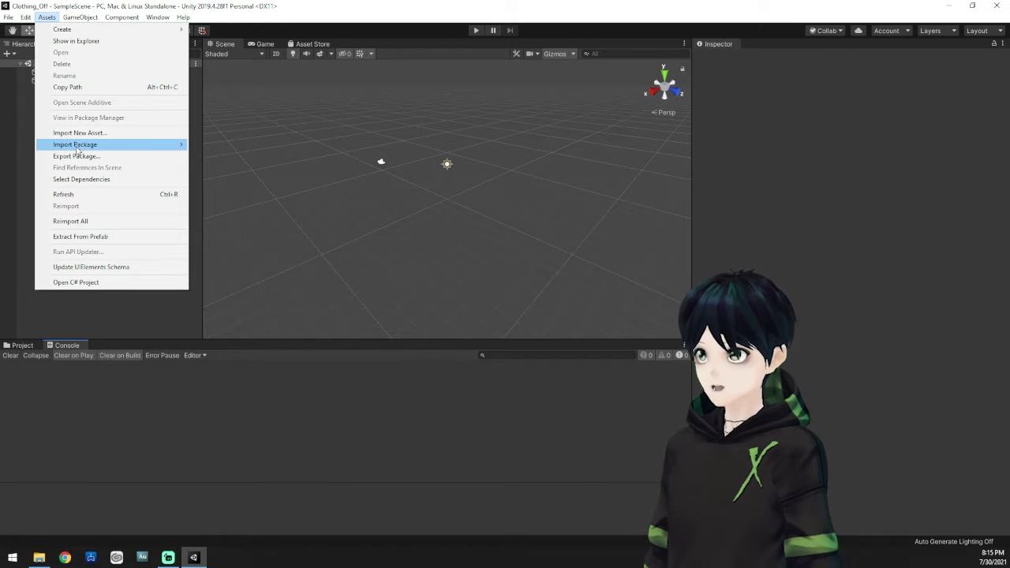
{"action": "mouse_move", "coordinate": [84, 149]}
{"action": "left_click", "coordinate": [230, 144]}
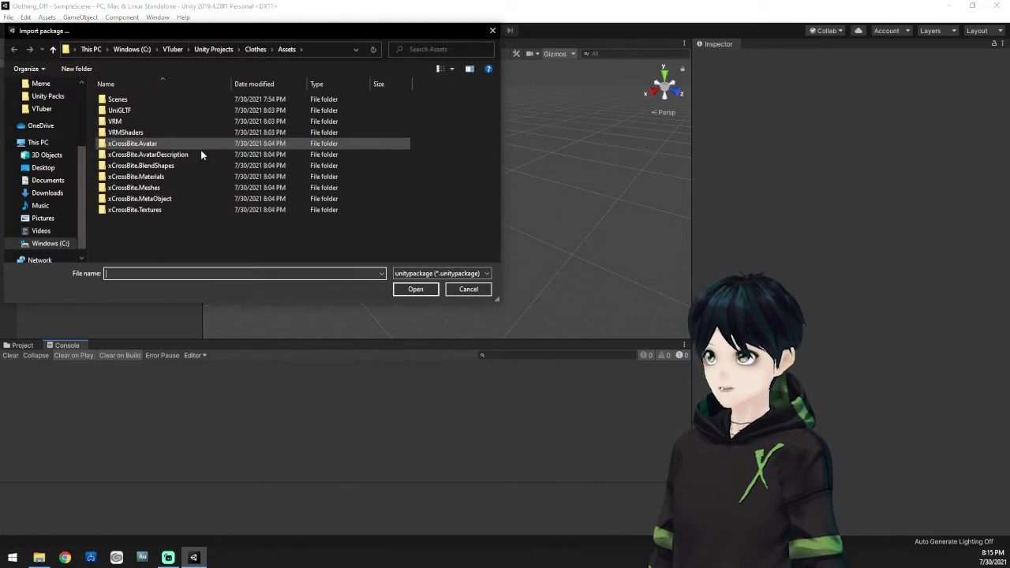
Import all files of UniVRM-0.66.0_39d5.unitypackage from Downloads/Unity Packs.
{"action": "left_click", "coordinate": [37, 193]}
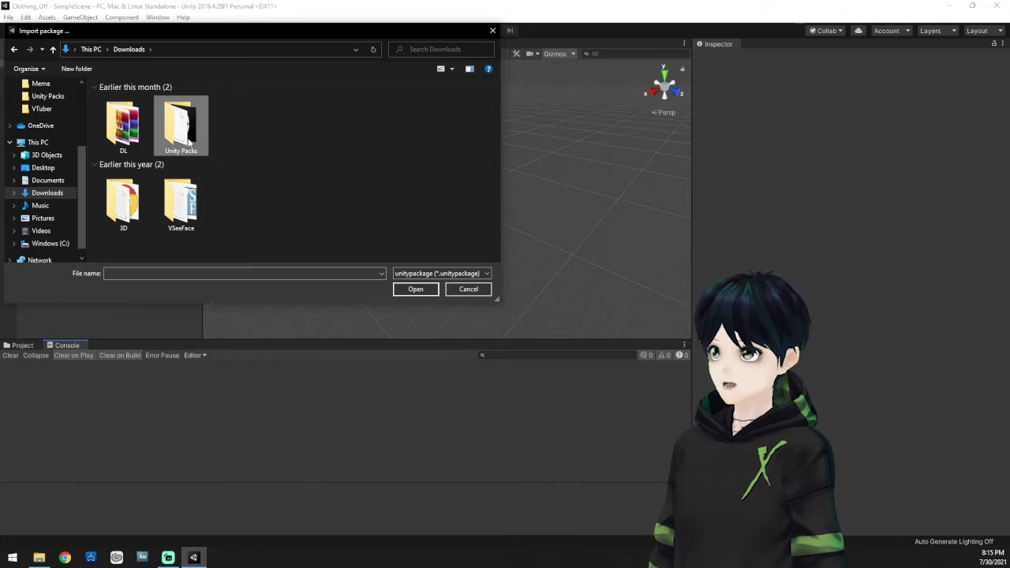
{"action": "double_click", "coordinate": [187, 138]}
{"action": "left_click", "coordinate": [177, 132]}
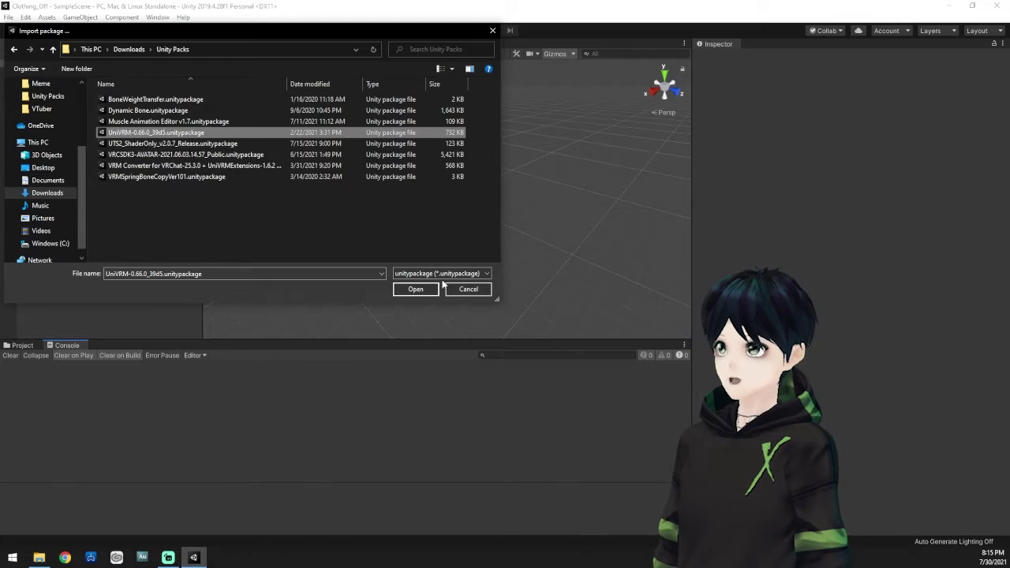
{"action": "left_click", "coordinate": [417, 290]}
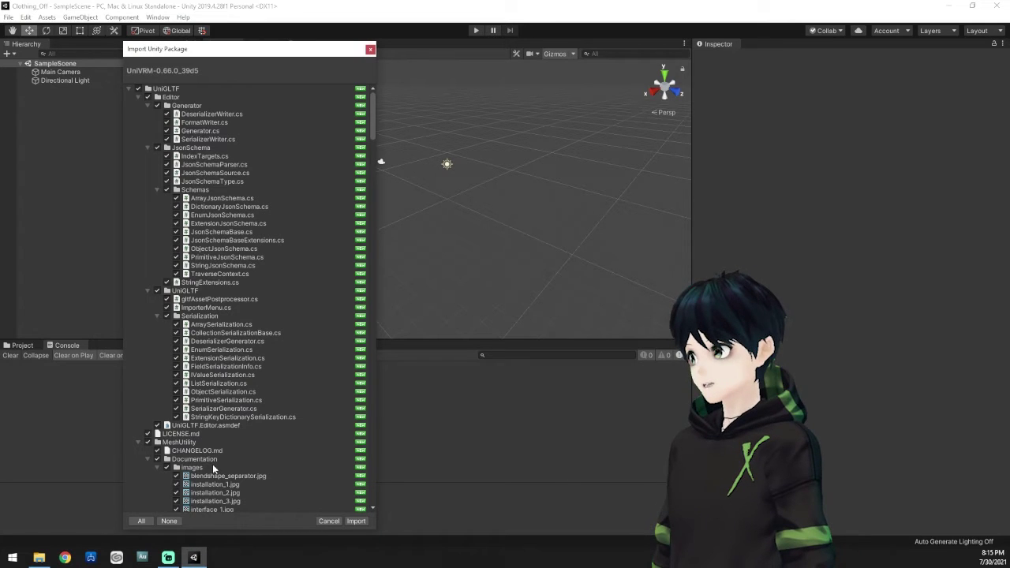
{"action": "left_click", "coordinate": [356, 521]}
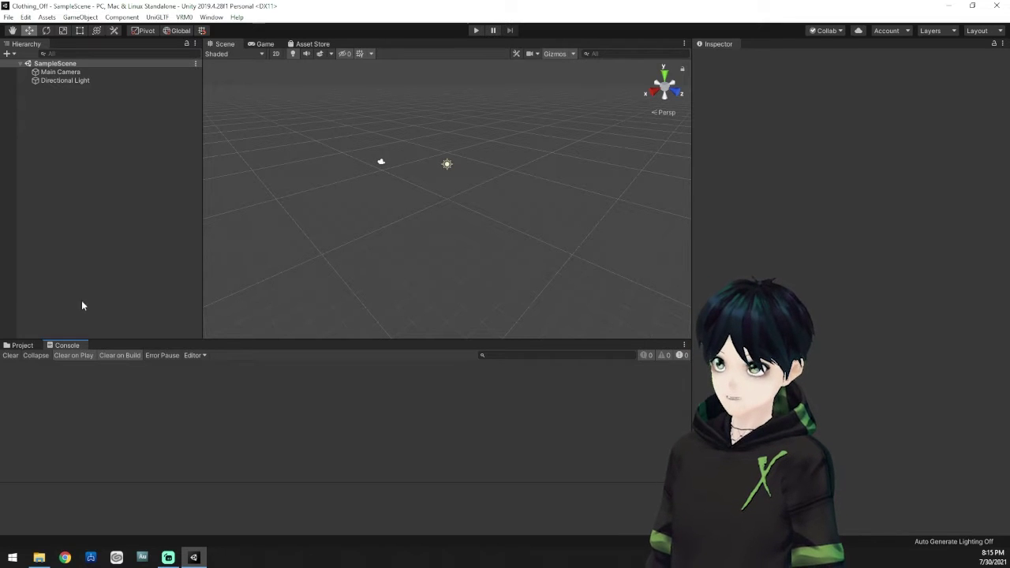
Import C:/VTuber/xCrossBite.vrm with VRM0 > Import and save it as xCrossBite.prefab.
{"action": "left_click", "coordinate": [23, 345]}
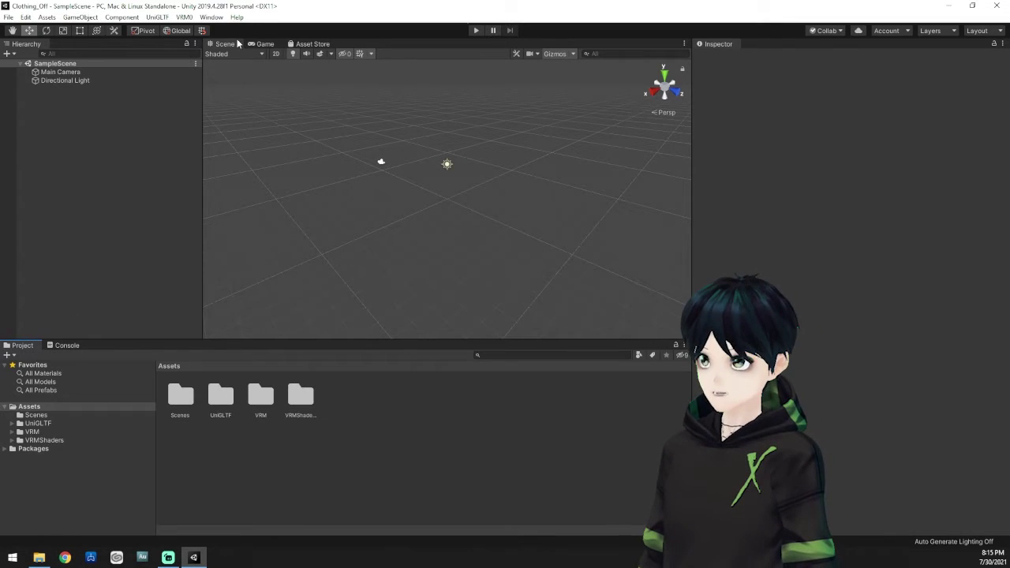
{"action": "left_click", "coordinate": [183, 17]}
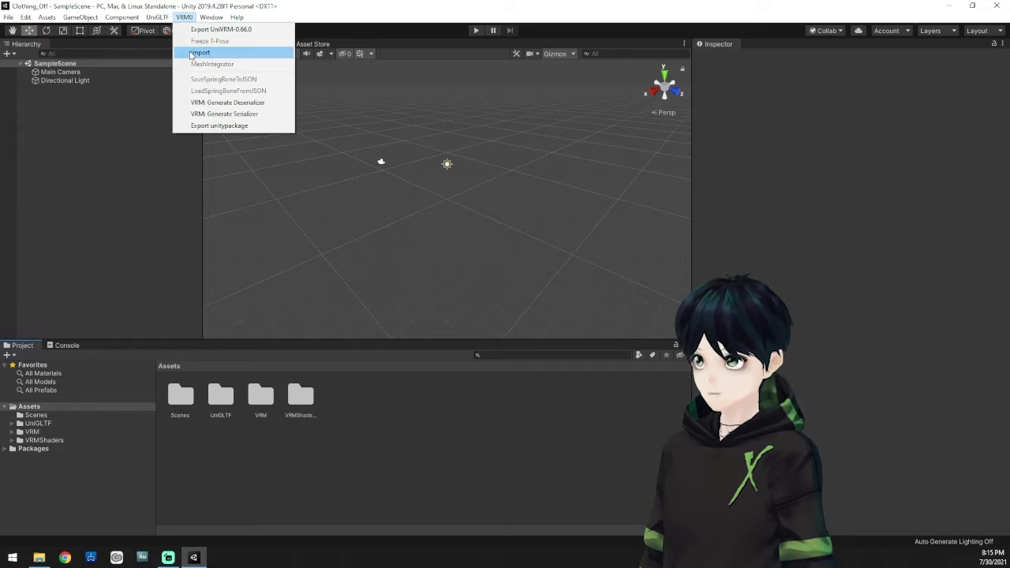
{"action": "left_click", "coordinate": [200, 52]}
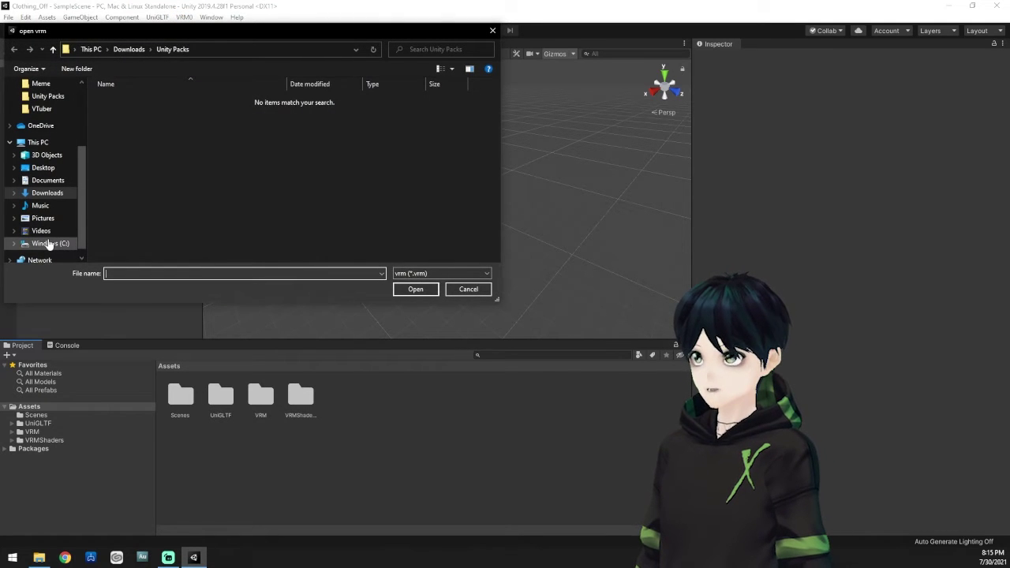
{"action": "left_click", "coordinate": [47, 243]}
{"action": "double_click", "coordinate": [146, 219]}
{"action": "scroll", "coordinate": [150, 218], "scroll_direction": "down", "scroll_amount": 6}
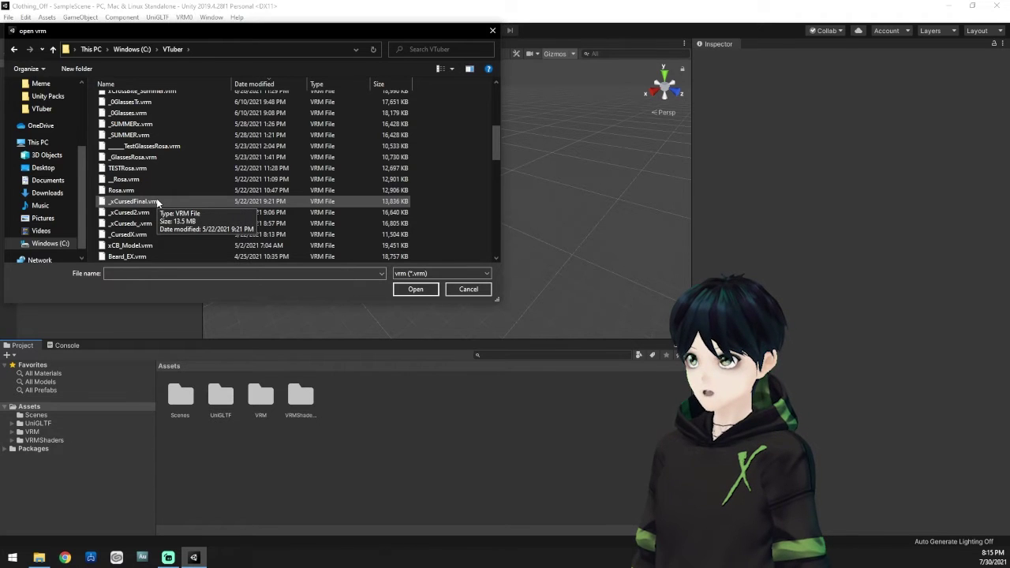
{"action": "scroll", "coordinate": [157, 203], "scroll_direction": "down", "scroll_amount": 5}
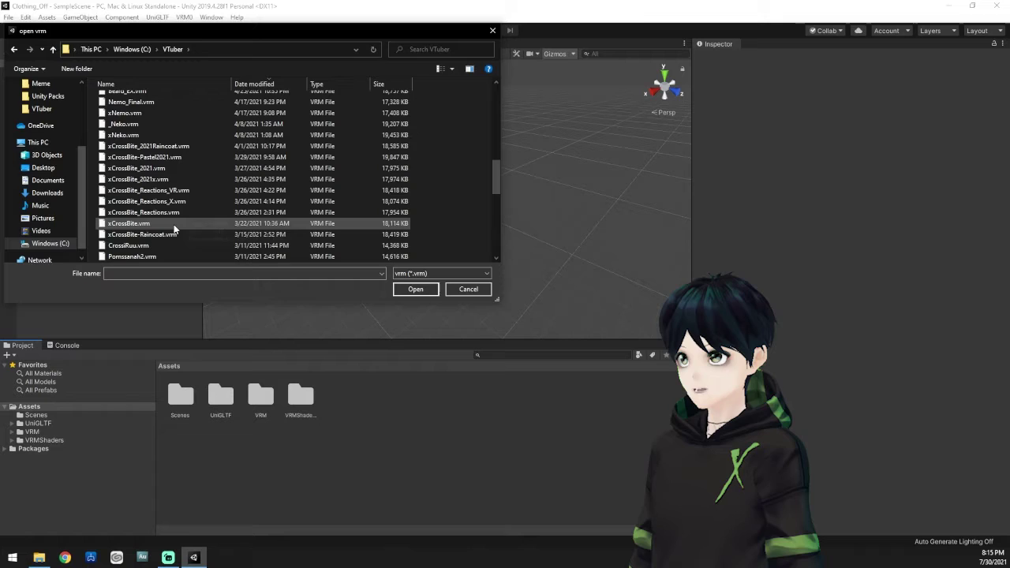
{"action": "double_click", "coordinate": [158, 223]}
{"action": "left_click", "coordinate": [415, 289]}
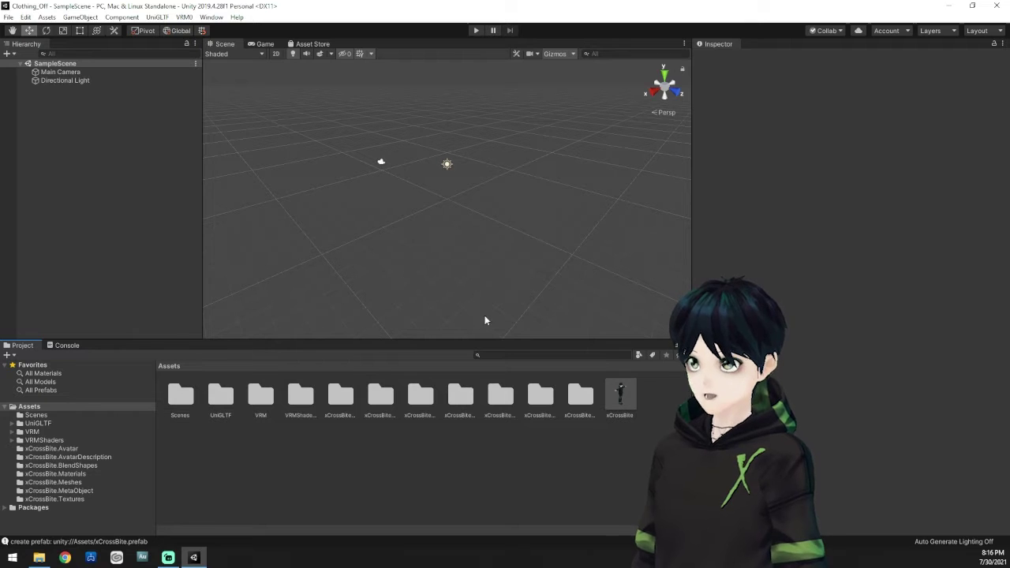
Drag the xCrossBite prefab into the Hierarchy and frame the character in the Scene view.
{"action": "left_click_drag", "start_coordinate": [619, 393], "coordinate": [149, 218]}
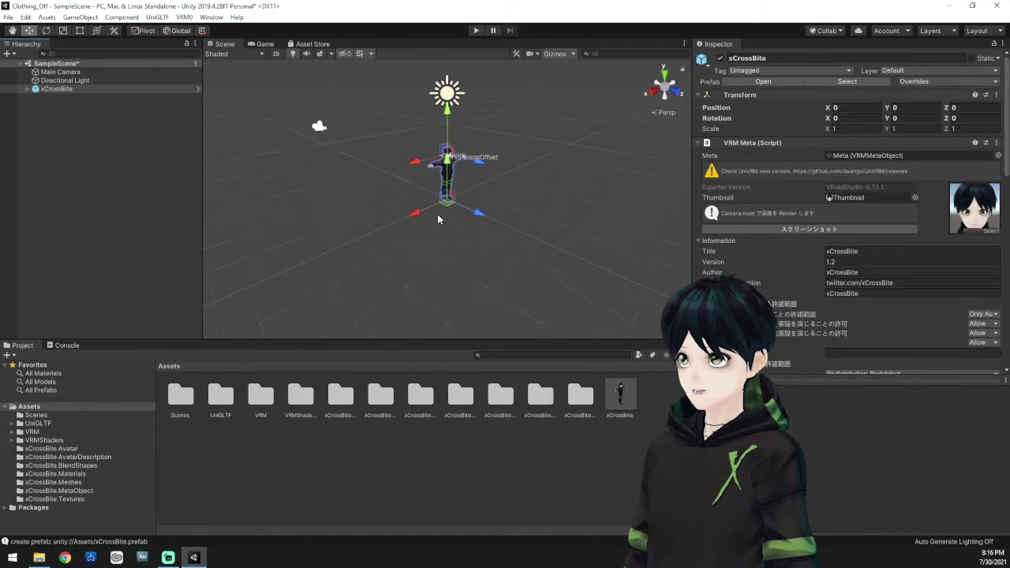
{"action": "key", "text": "f"}
{"action": "scroll", "coordinate": [467, 221], "scroll_direction": "down", "scroll_amount": 2}
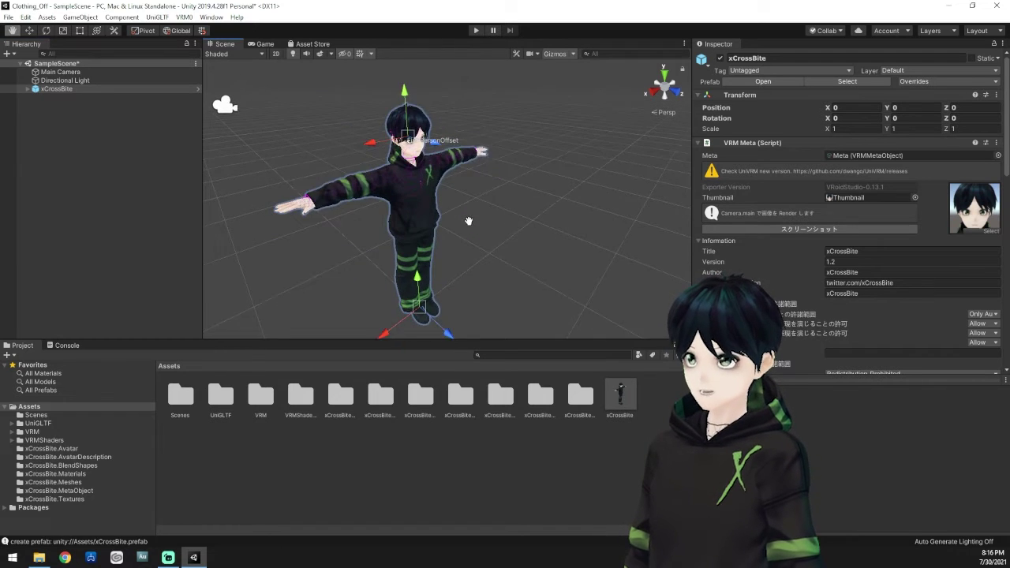
{"action": "left_click_drag", "start_coordinate": [467, 221], "coordinate": [382, 227], "text": "alt"}
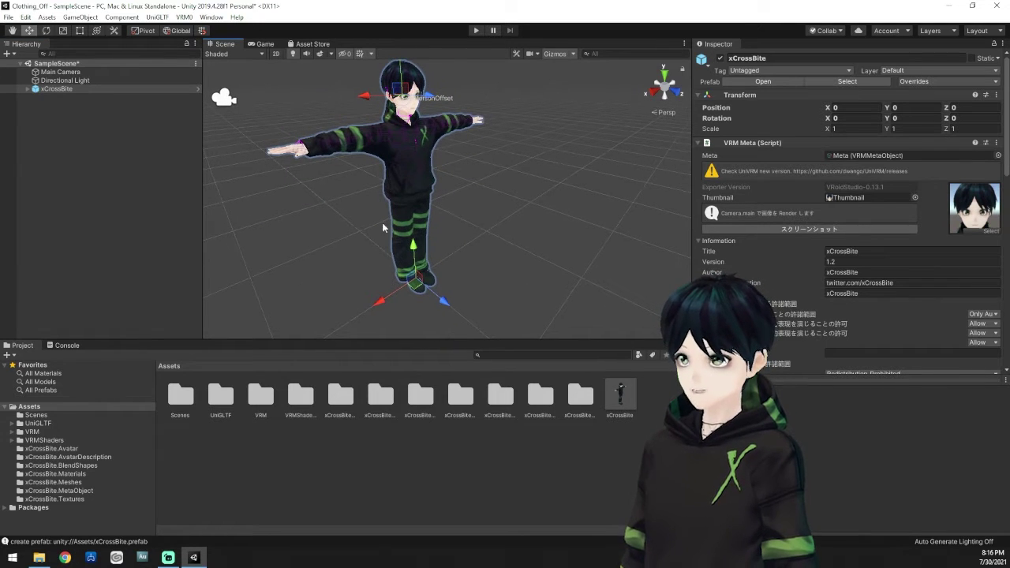
Test the M00_006_01_Tops_01_CLOTH Lit Color alpha at 0, then restore it to 255.
{"action": "left_click", "coordinate": [83, 474]}
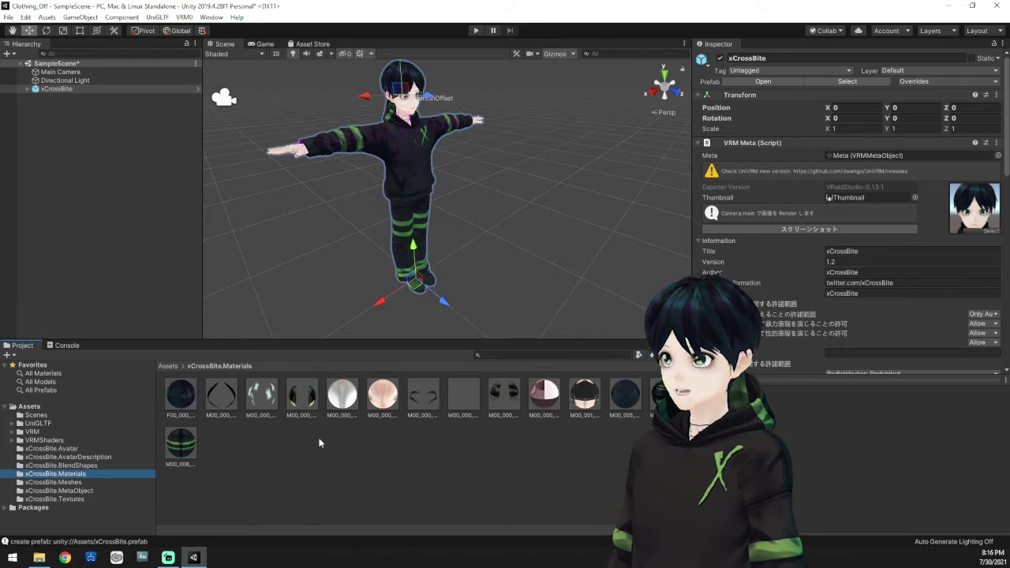
{"action": "left_click", "coordinate": [659, 398]}
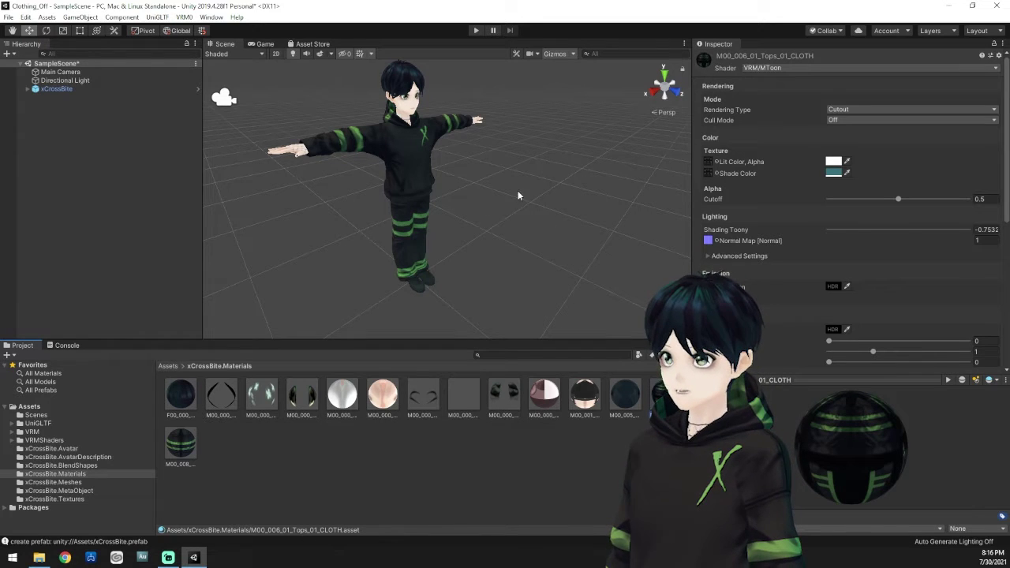
{"action": "left_click_drag", "start_coordinate": [517, 196], "coordinate": [497, 207], "text": "alt"}
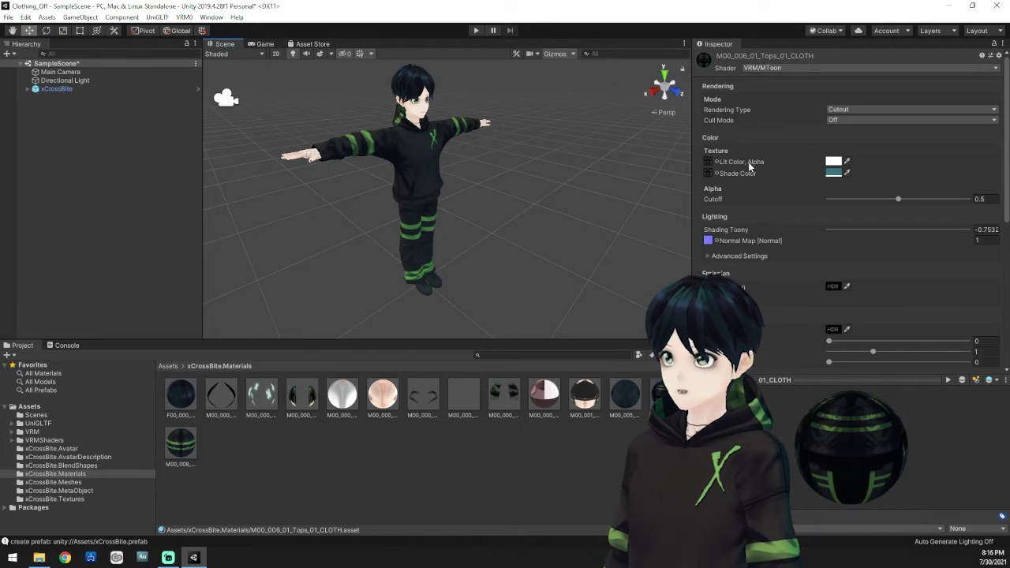
{"action": "left_click", "coordinate": [835, 162]}
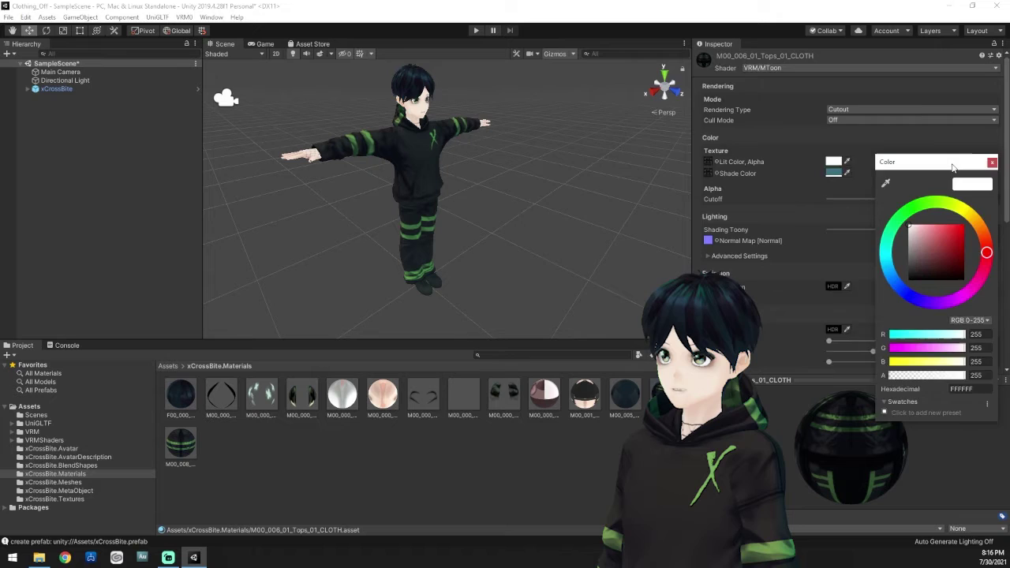
{"action": "left_click_drag", "start_coordinate": [952, 167], "coordinate": [586, 79]}
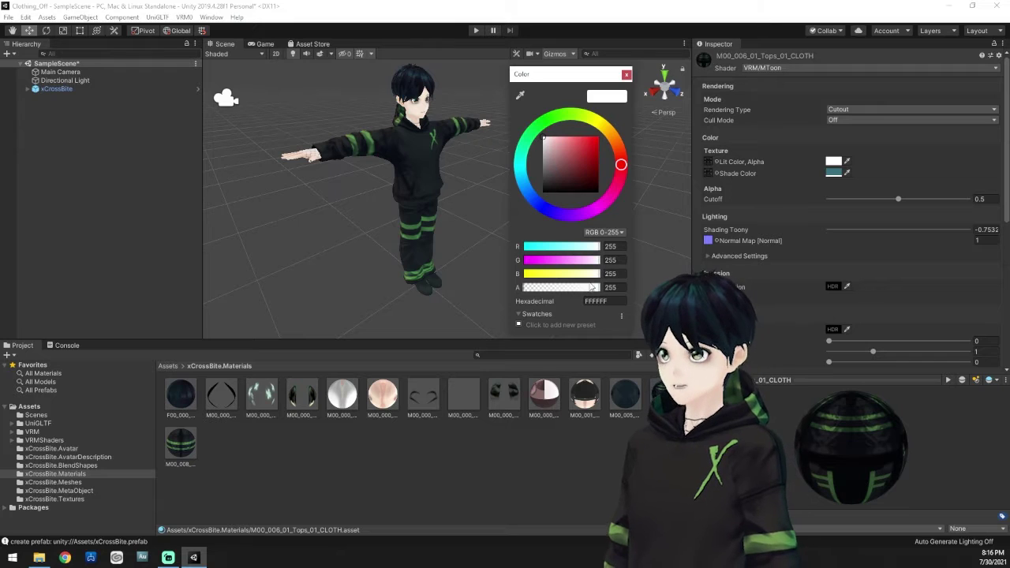
{"action": "left_click_drag", "start_coordinate": [592, 288], "coordinate": [629, 284]}
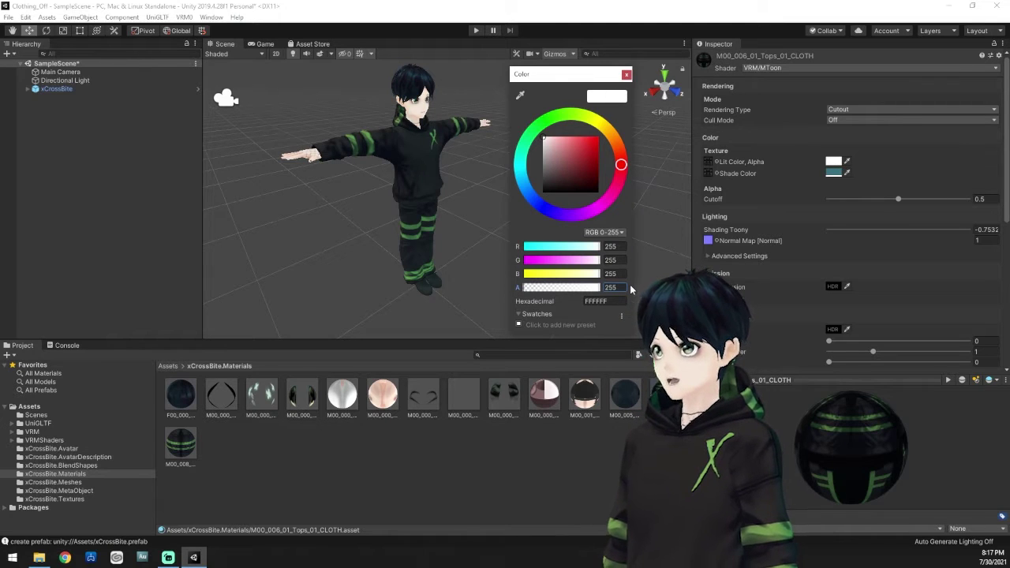
{"action": "left_click", "coordinate": [625, 75]}
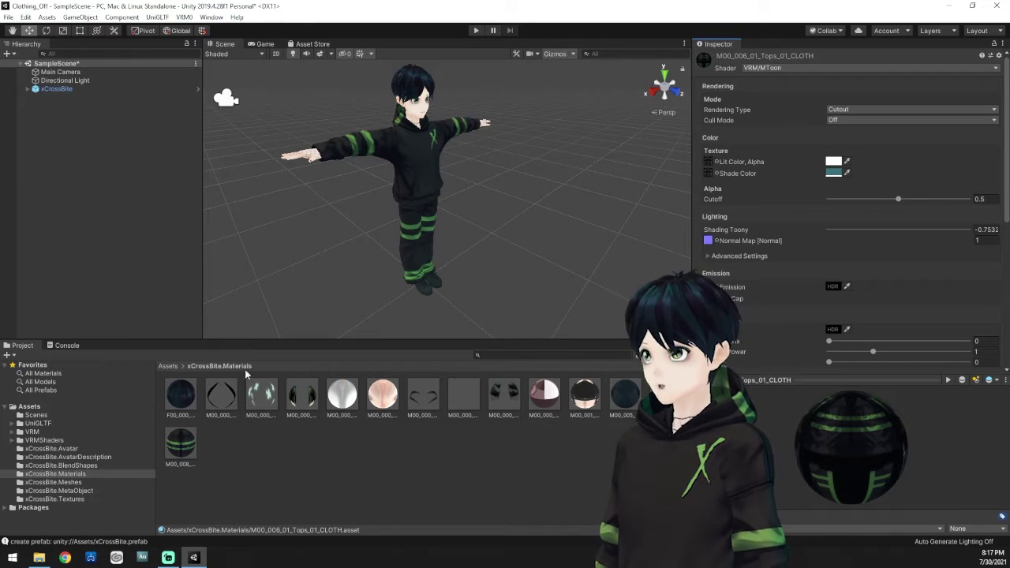
Create a BlendShapeClip file named HoodieOff from the xCrossBite BlendShape asset.
{"action": "left_click", "coordinate": [79, 465]}
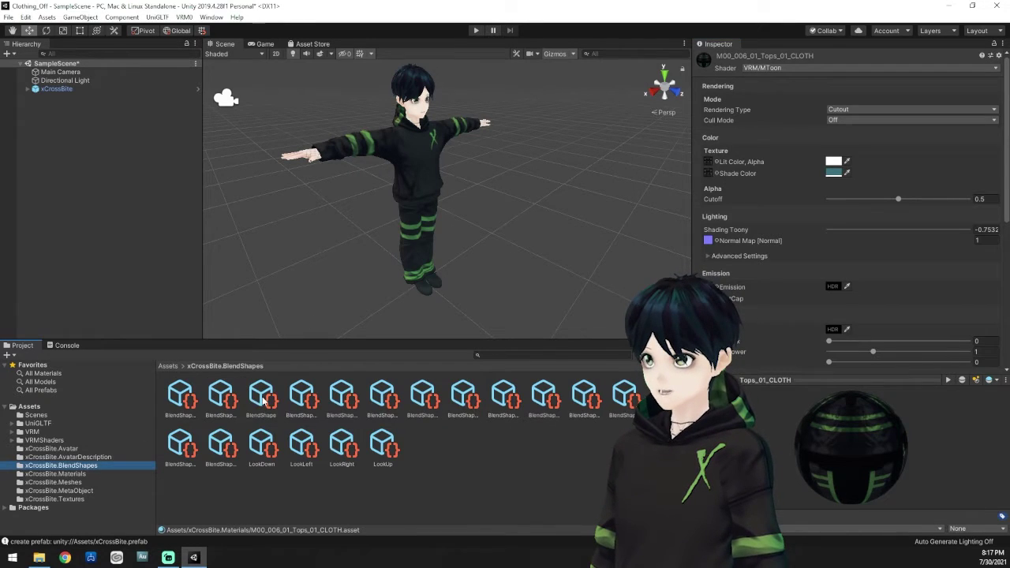
{"action": "left_click", "coordinate": [262, 398]}
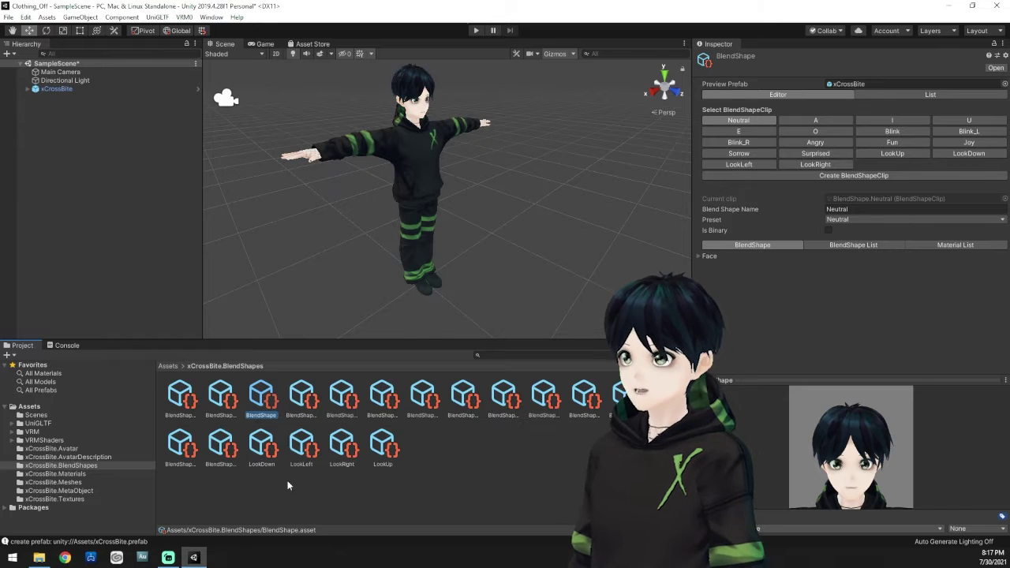
{"action": "left_click", "coordinate": [853, 175]}
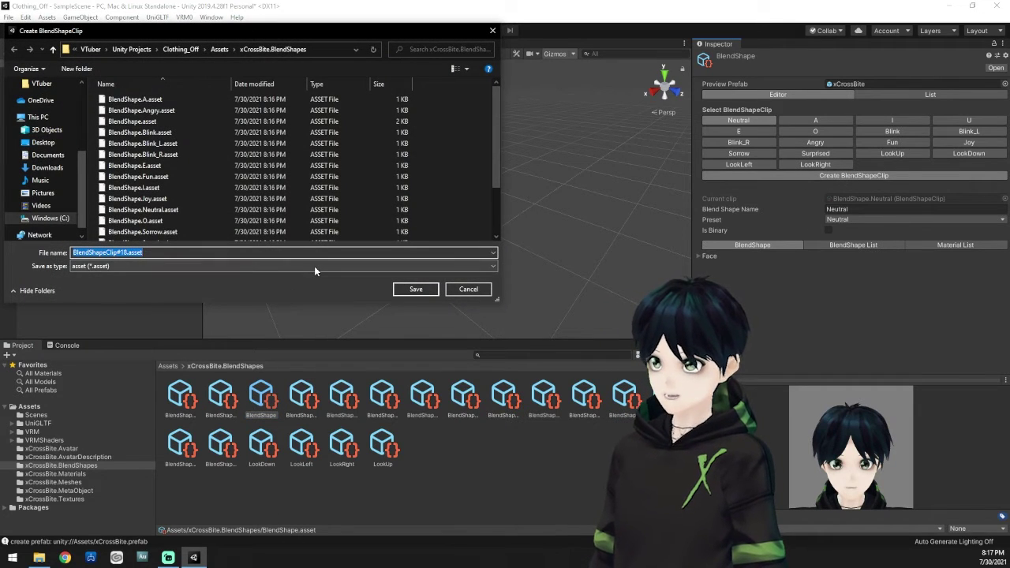
{"action": "type", "text": "JacketOff"}
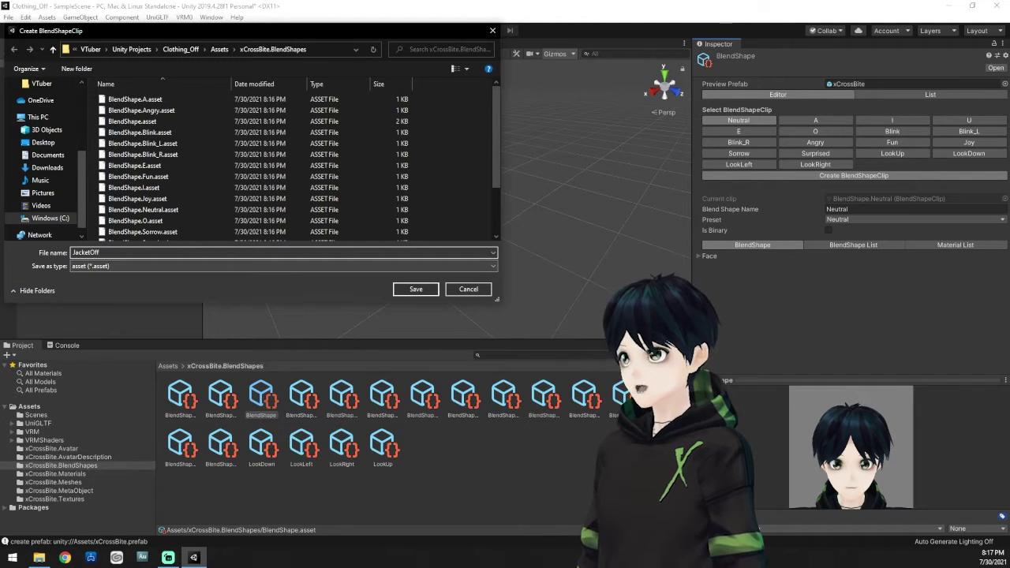
{"action": "key", "text": "BackSpace"}
{"action": "key", "text": "BackSpace"}
{"action": "key", "text": "BackSpace"}
{"action": "key", "text": "BackSpace"}
{"action": "key", "text": "BackSpace"}
{"action": "key", "text": "BackSpace"}
{"action": "key", "text": "BackSpace"}
{"action": "key", "text": "BackSpace"}
{"action": "key", "text": "BackSpace"}
{"action": "type", "text": "HoodieOF"}
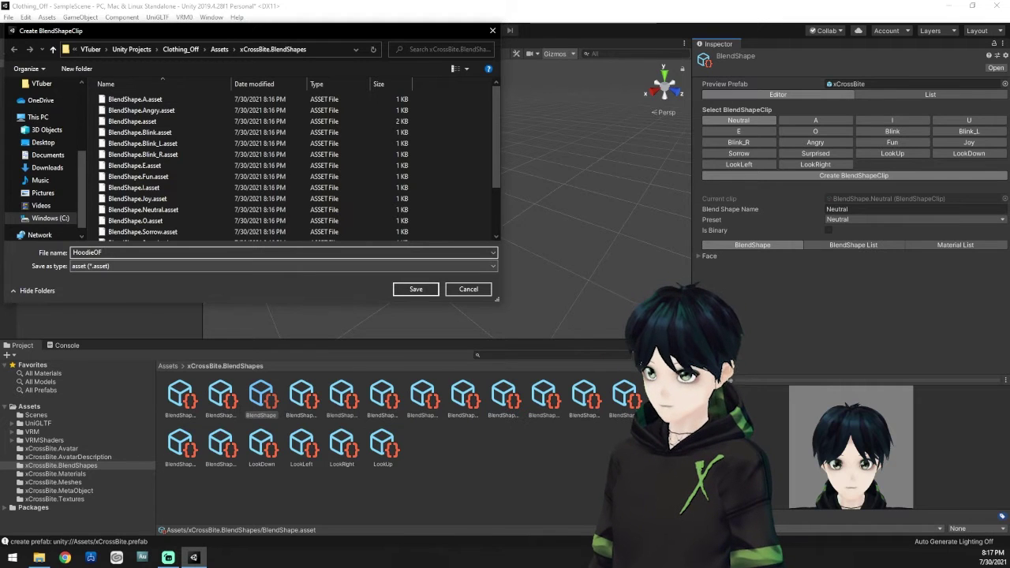
{"action": "key", "text": "BackSpace"}
{"action": "type", "text": "ff"}
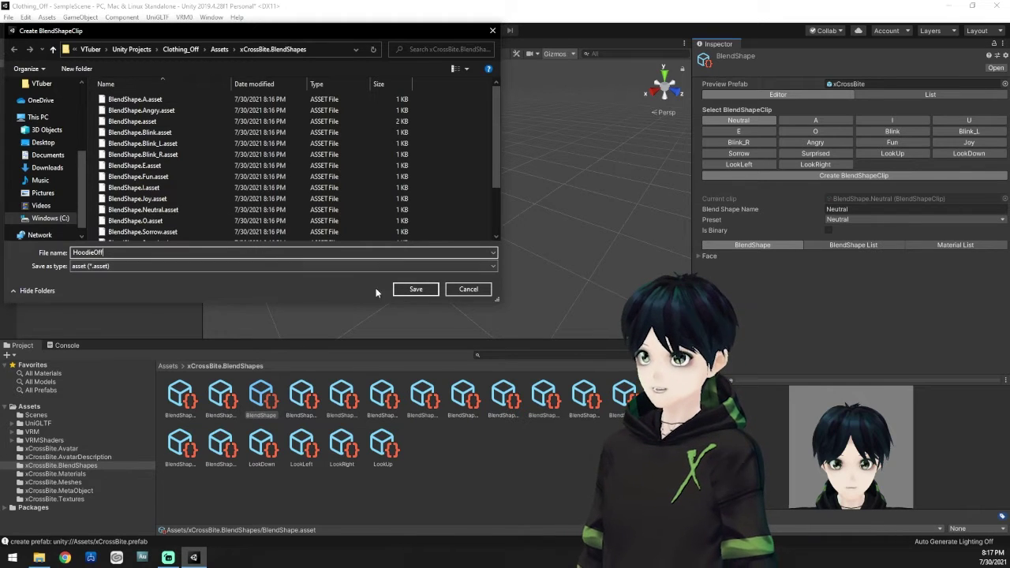
{"action": "key", "text": "Return"}
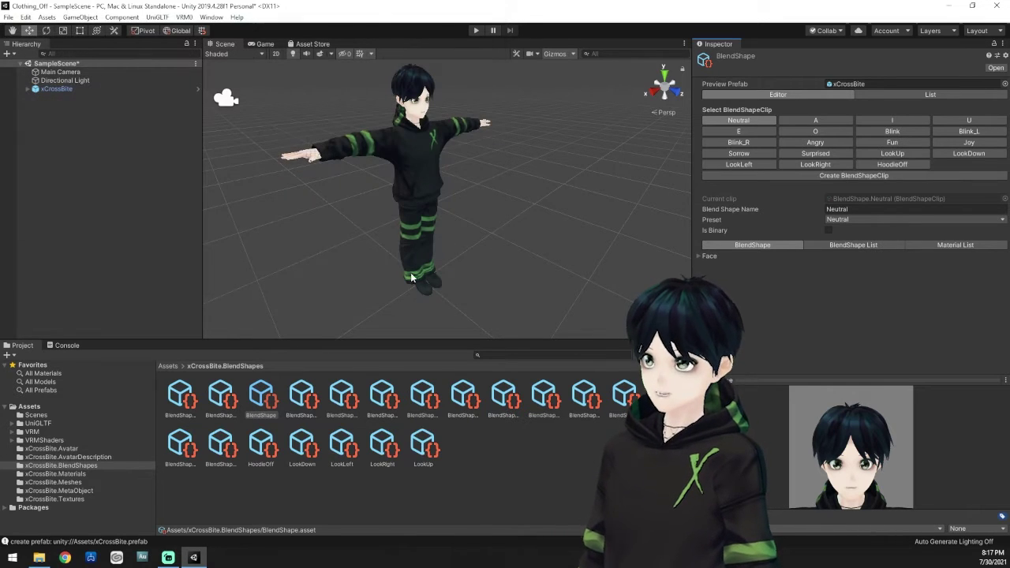
Add a HoodieOff material binding for M00_006_01_Tops_01_CLOTH's _Color property.
{"action": "left_click", "coordinate": [903, 165]}
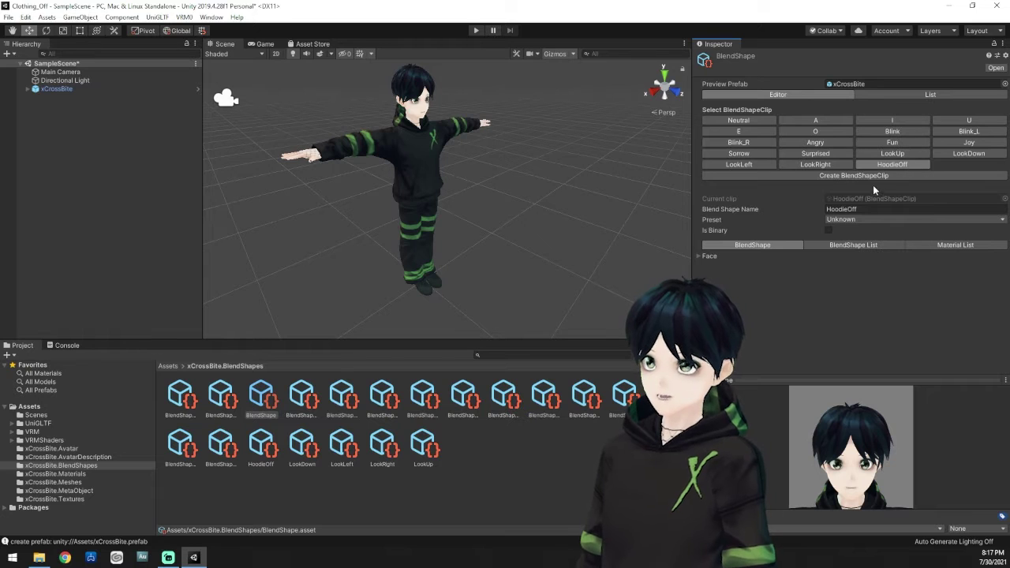
{"action": "left_click", "coordinate": [951, 246]}
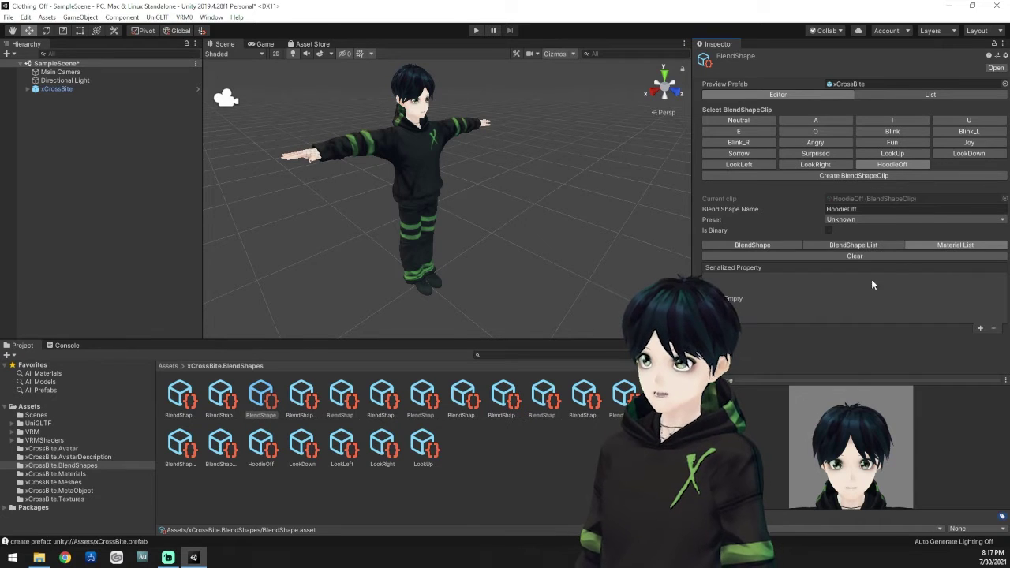
{"action": "left_click", "coordinate": [980, 327]}
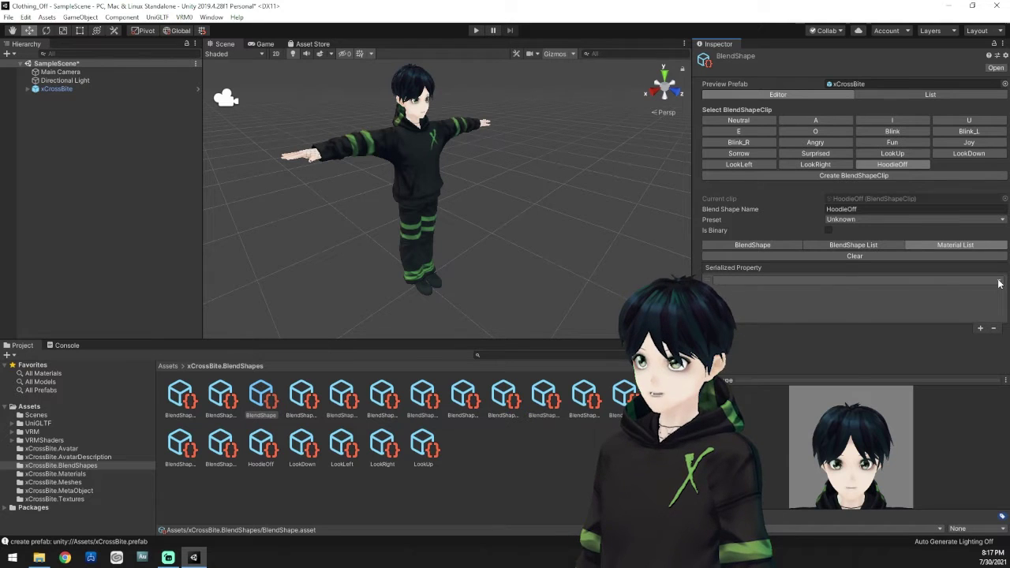
{"action": "left_click", "coordinate": [999, 282]}
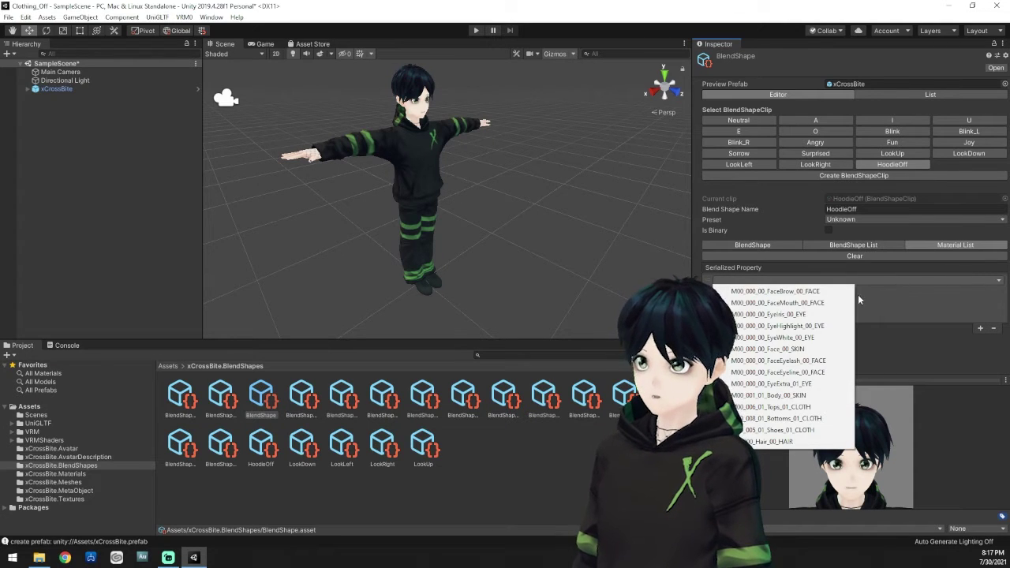
{"action": "left_click", "coordinate": [813, 406]}
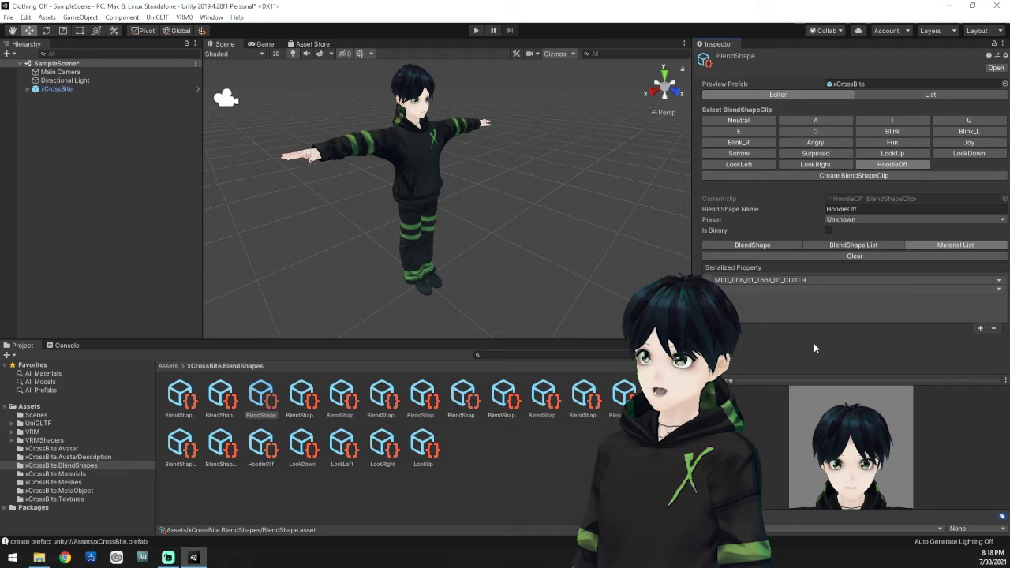
{"action": "left_click", "coordinate": [998, 288]}
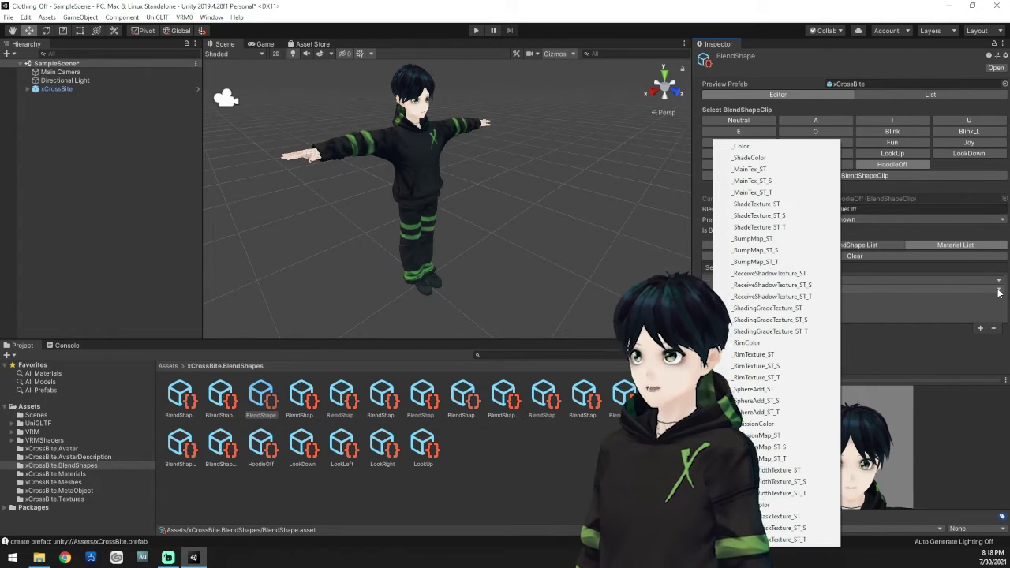
{"action": "left_click", "coordinate": [773, 146]}
Set the binding's target colour to black (RGB 0) with alpha 0.
{"action": "left_click", "coordinate": [857, 298]}
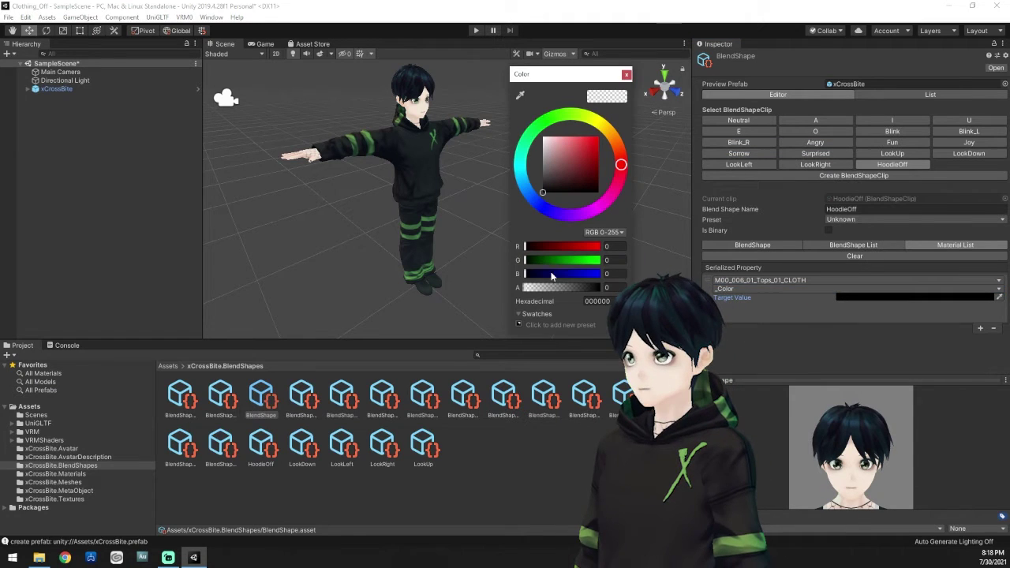
{"action": "left_click", "coordinate": [518, 289]}
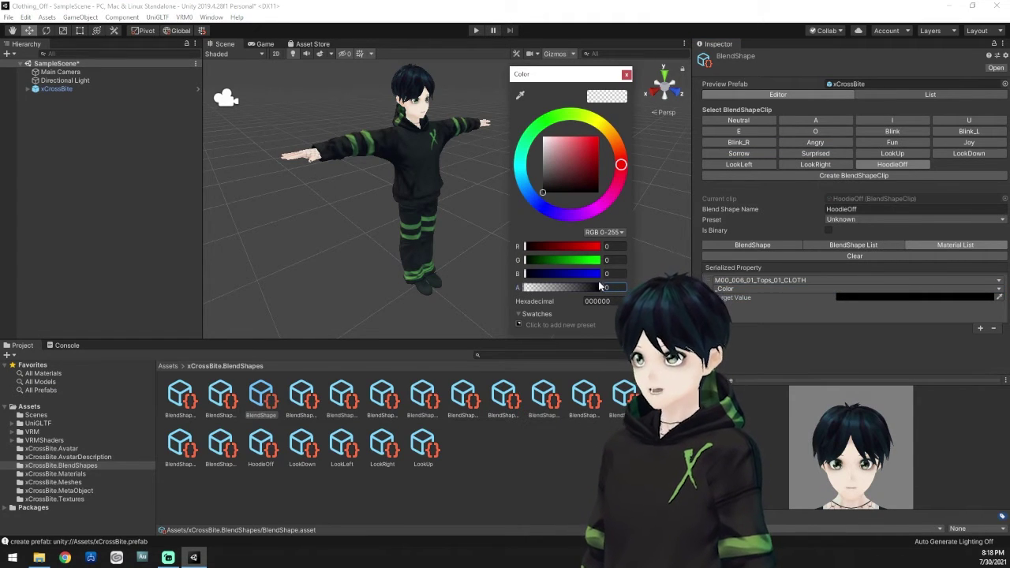
{"action": "left_click_drag", "start_coordinate": [526, 246], "coordinate": [627, 251]}
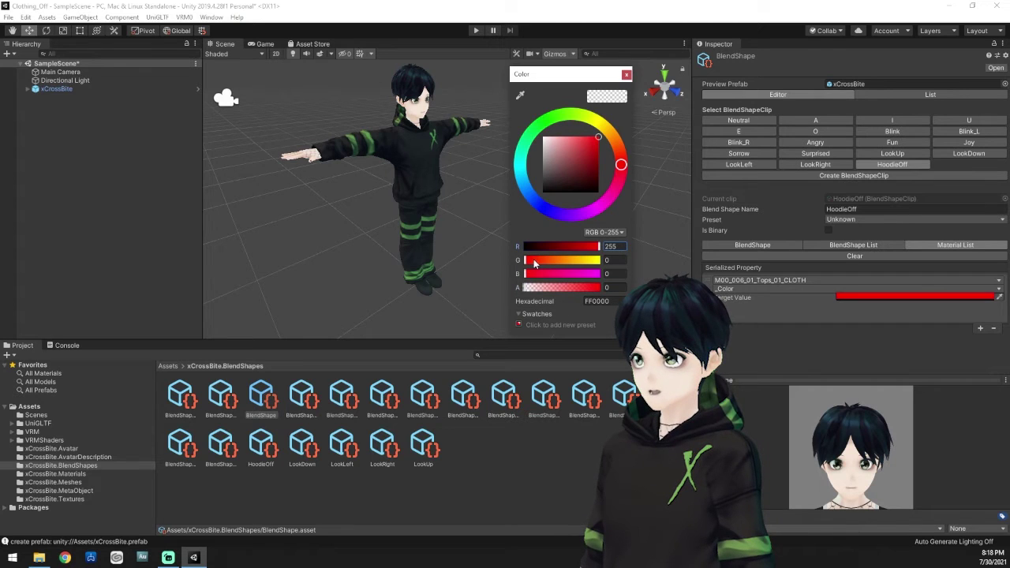
{"action": "left_click_drag", "start_coordinate": [534, 263], "coordinate": [603, 273]}
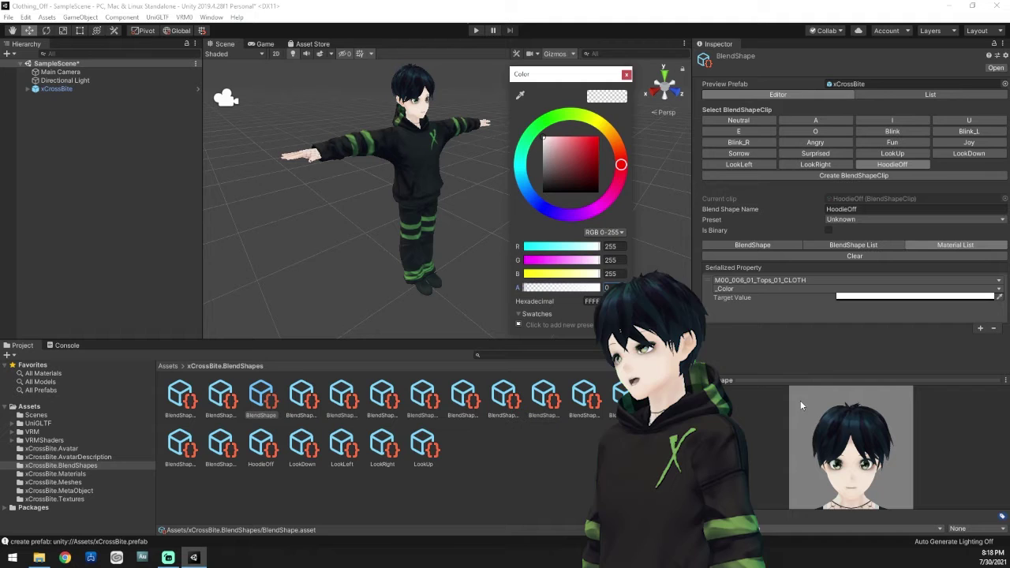
{"action": "left_click_drag", "start_coordinate": [587, 275], "coordinate": [509, 260]}
{"action": "left_click_drag", "start_coordinate": [598, 246], "coordinate": [520, 247]}
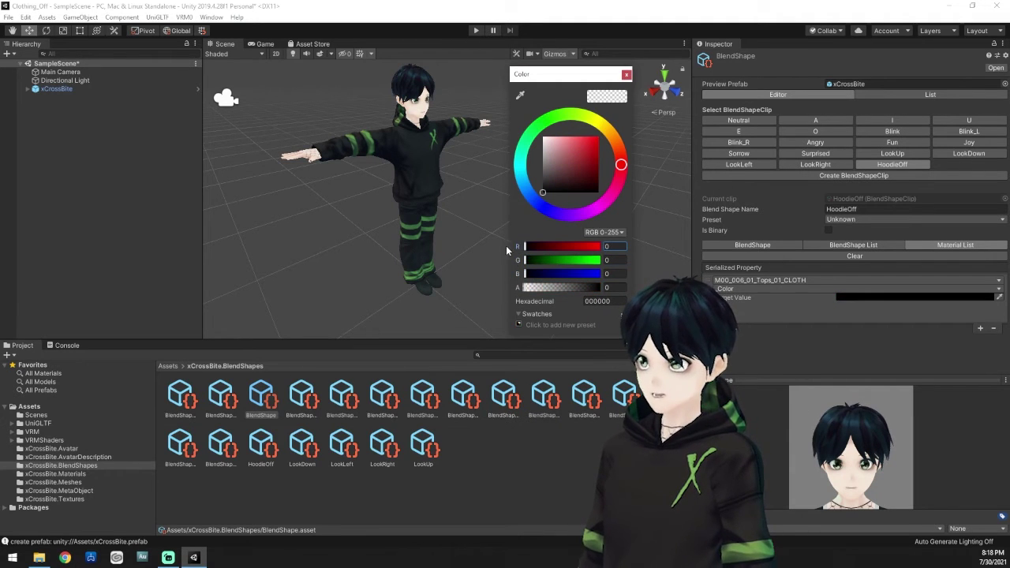
{"action": "left_click_drag", "start_coordinate": [871, 376], "coordinate": [871, 340]}
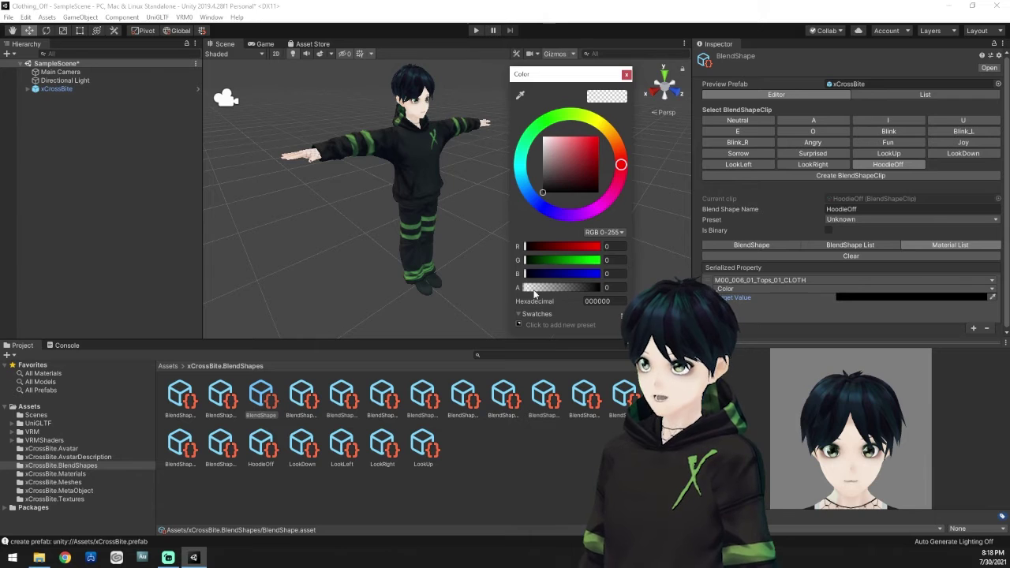
{"action": "left_click", "coordinate": [612, 287]}
{"action": "type", "text": "255"}
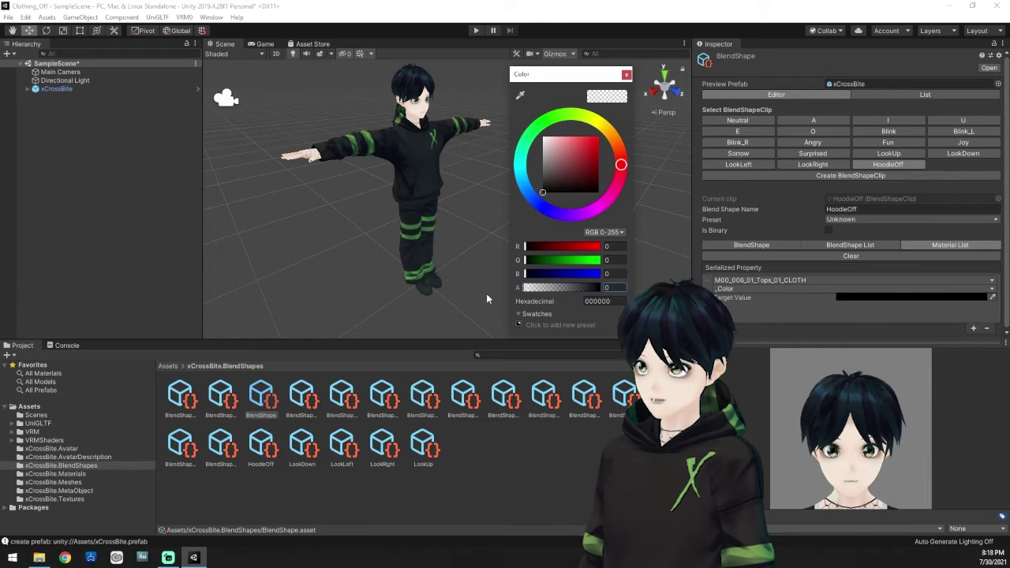
{"action": "left_click_drag", "start_coordinate": [600, 287], "coordinate": [591, 287]}
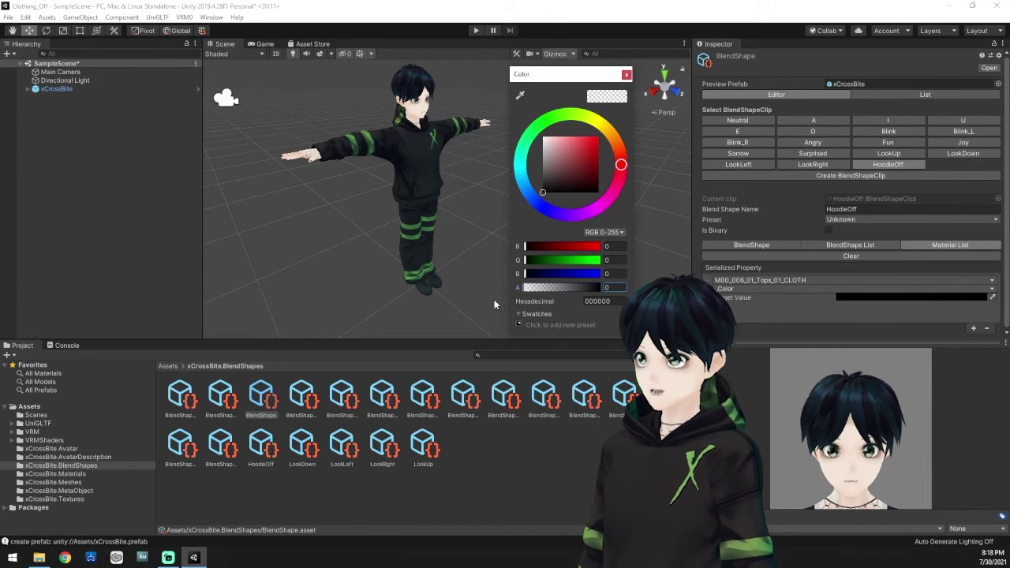
{"action": "type", "text": "0"}
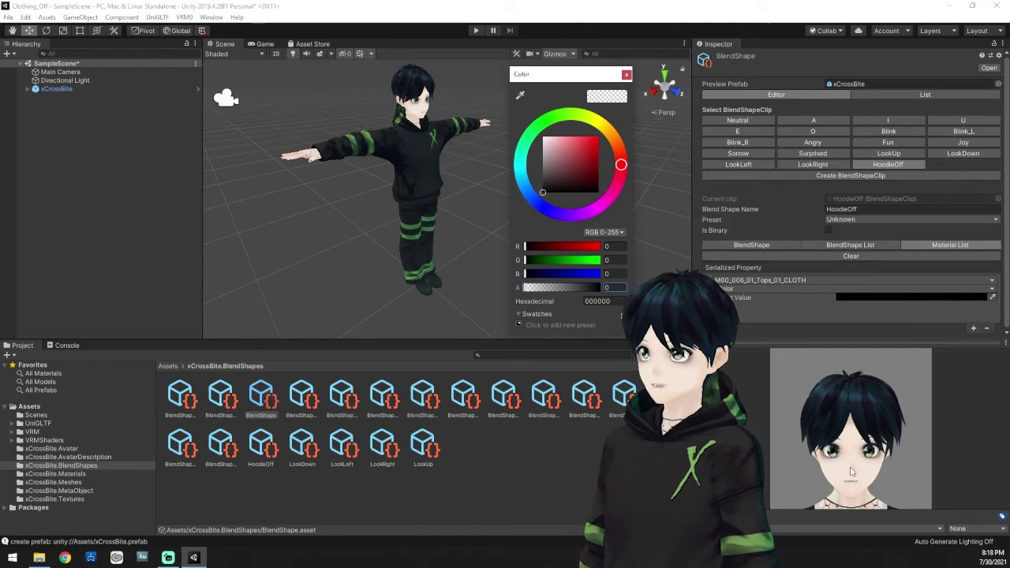
{"action": "left_click", "coordinate": [626, 75]}
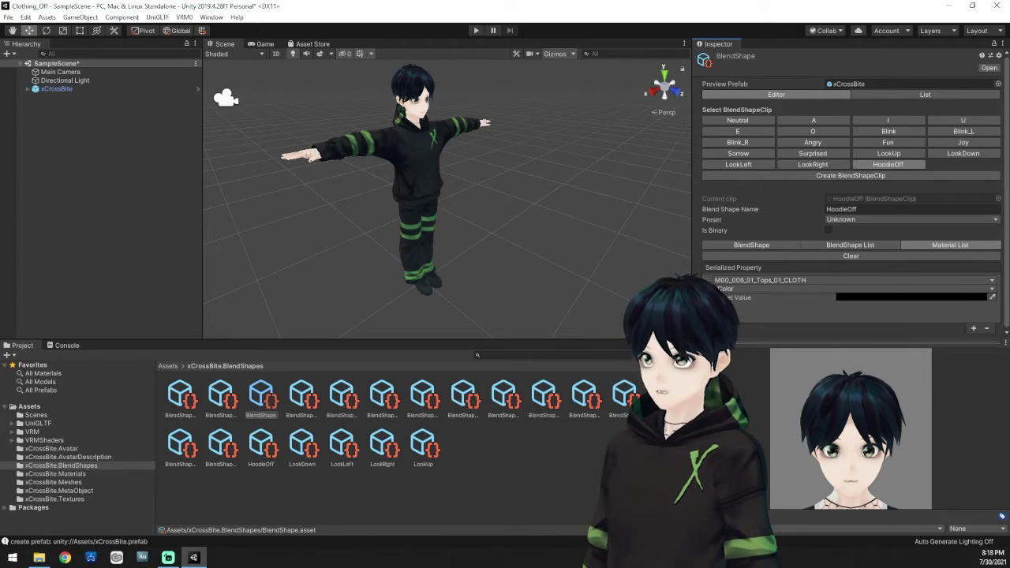
Export xCrossBite via VRM0 > Export UniVRM, in English, as xCrossBite.vrm on the Desktop.
{"action": "left_click", "coordinate": [65, 80]}
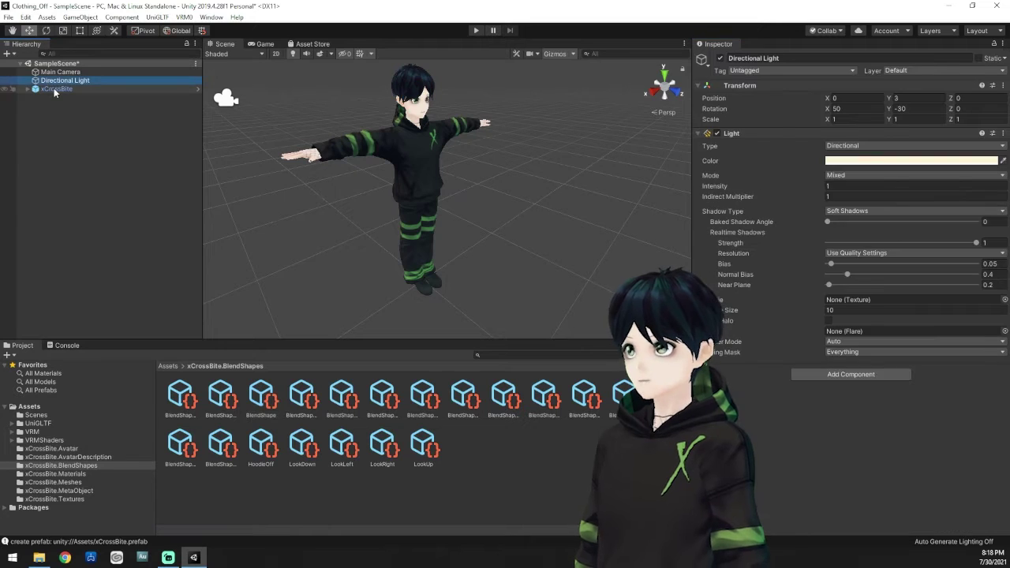
{"action": "left_click", "coordinate": [57, 88]}
{"action": "left_click", "coordinate": [191, 18]}
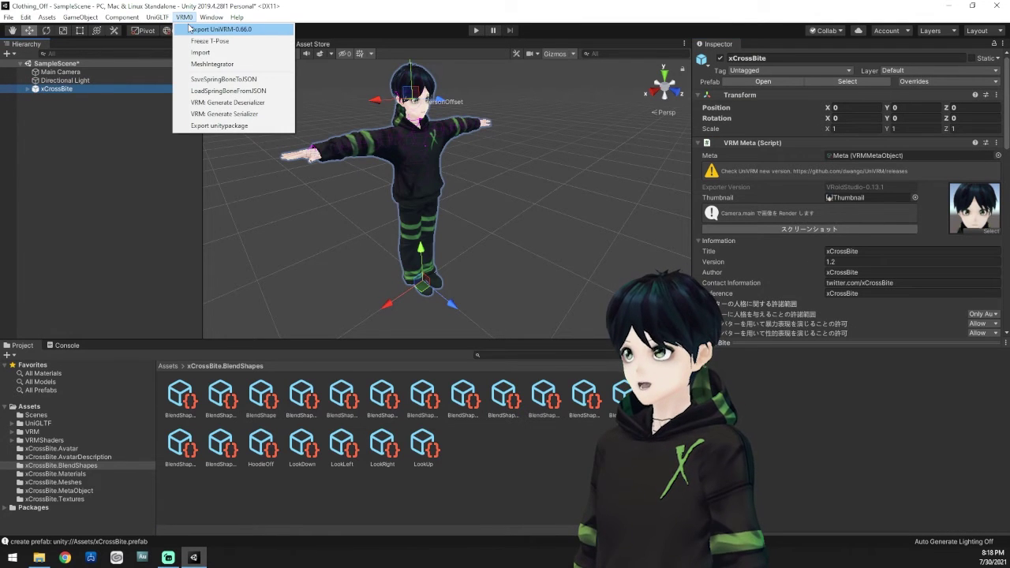
{"action": "left_click", "coordinate": [190, 29]}
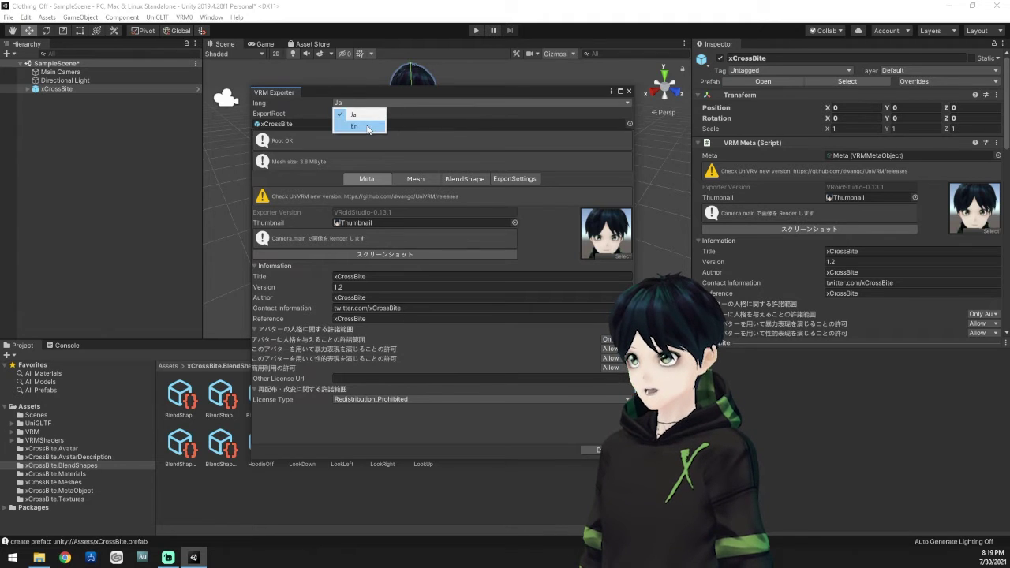
{"action": "left_click", "coordinate": [369, 127]}
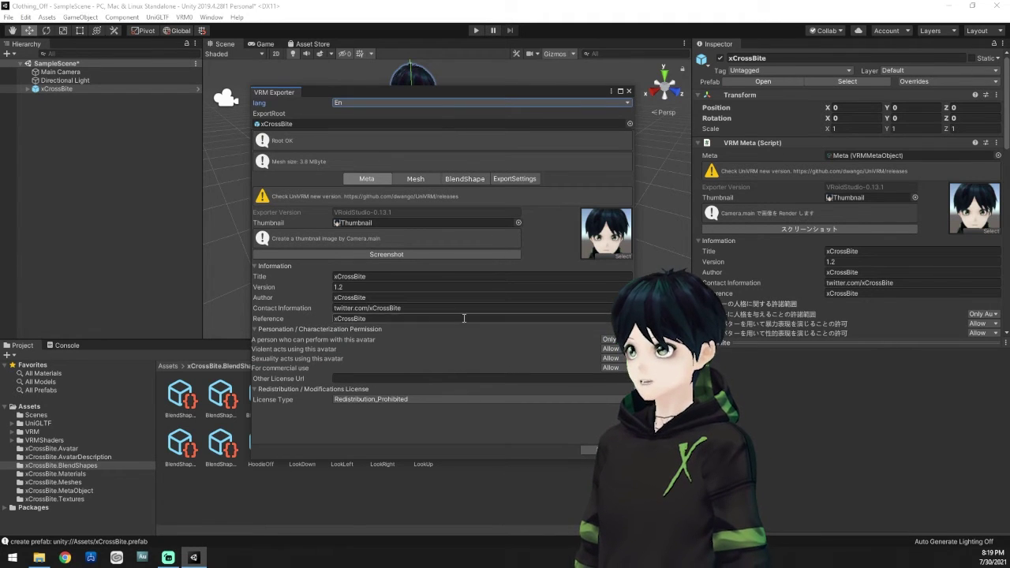
{"action": "left_click", "coordinate": [592, 449]}
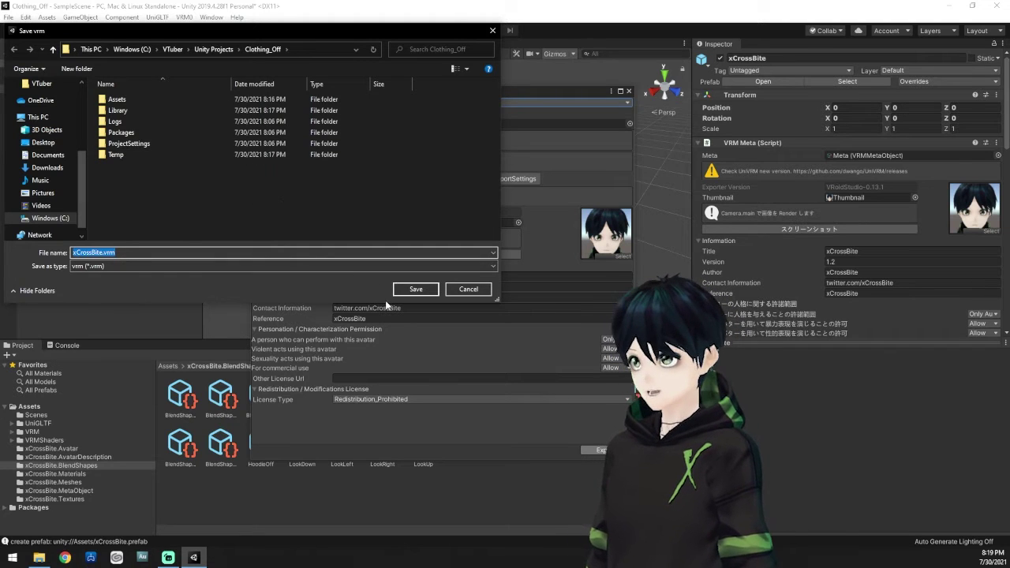
{"action": "left_click", "coordinate": [43, 142]}
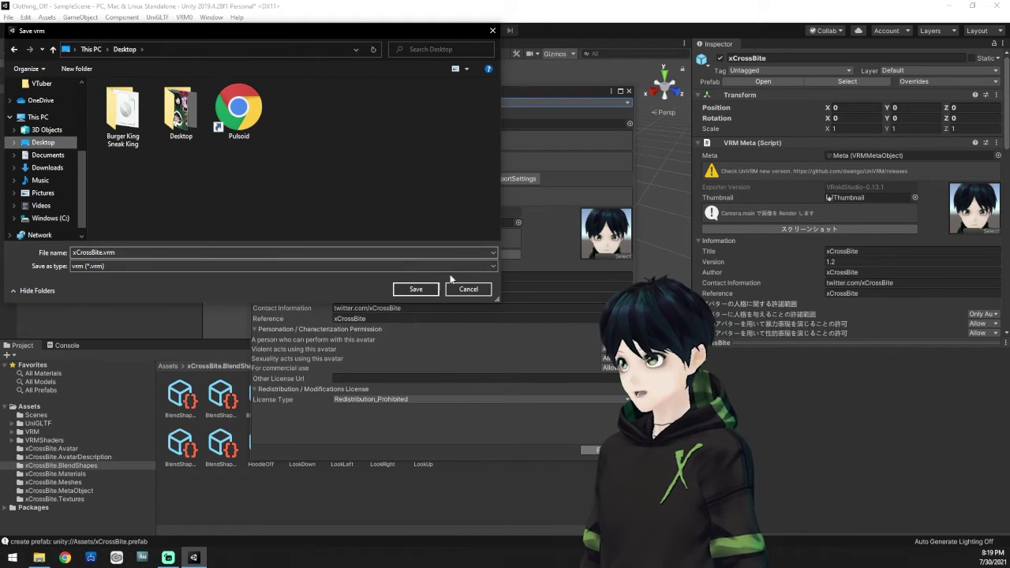
{"action": "left_click", "coordinate": [415, 290]}
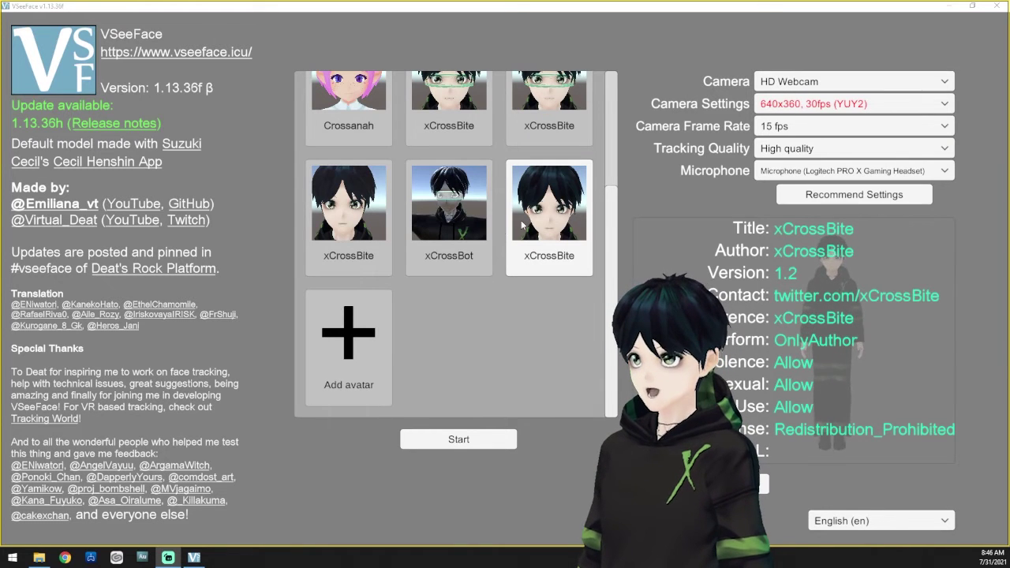
Start VSeeFace with xCrossBite and assign hotkey 7 to the Hoodieoff expression.
{"action": "left_click", "coordinate": [472, 439]}
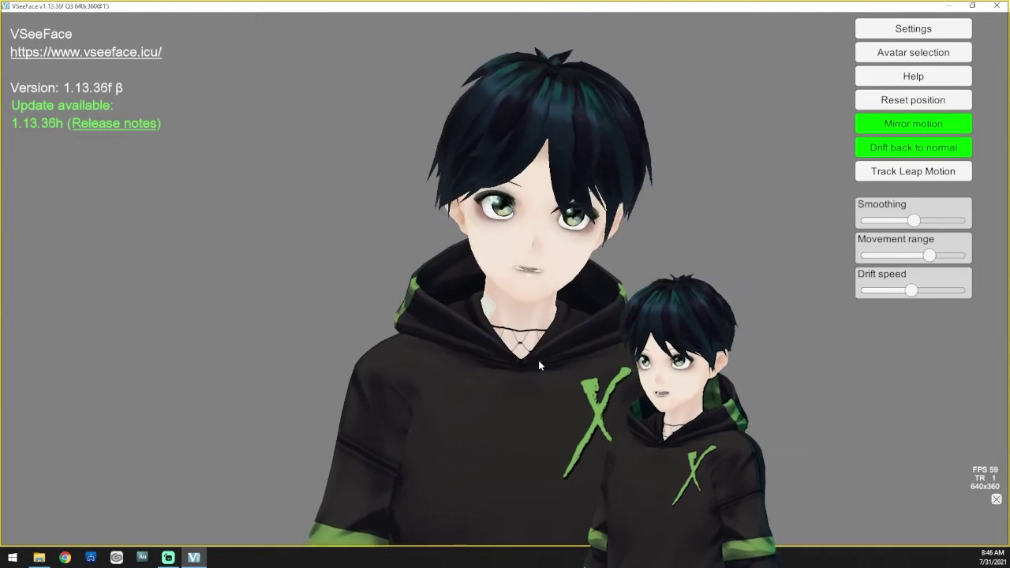
{"action": "left_click", "coordinate": [895, 31]}
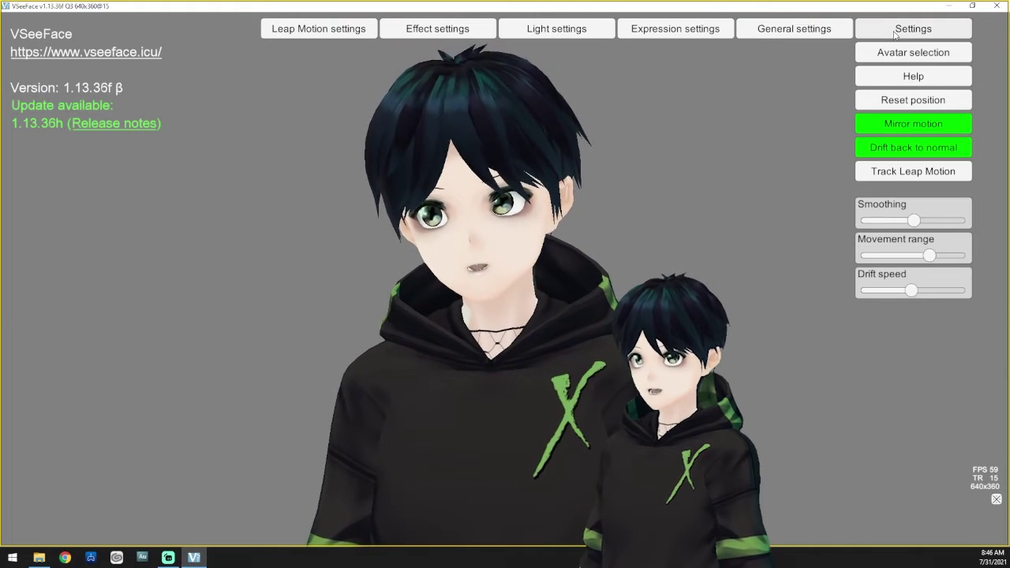
{"action": "left_click", "coordinate": [678, 30]}
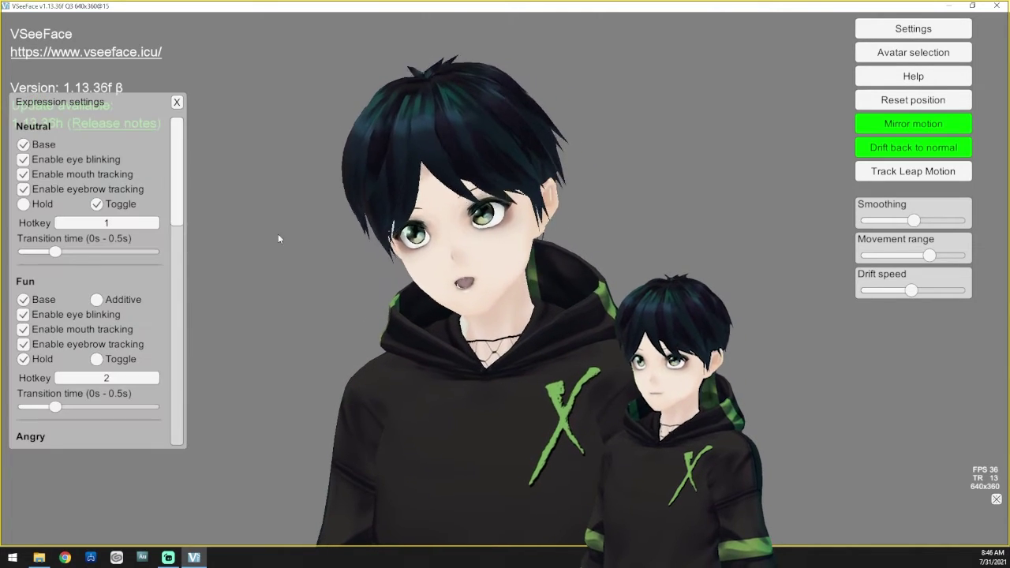
{"action": "left_click_drag", "start_coordinate": [173, 202], "coordinate": [165, 426]}
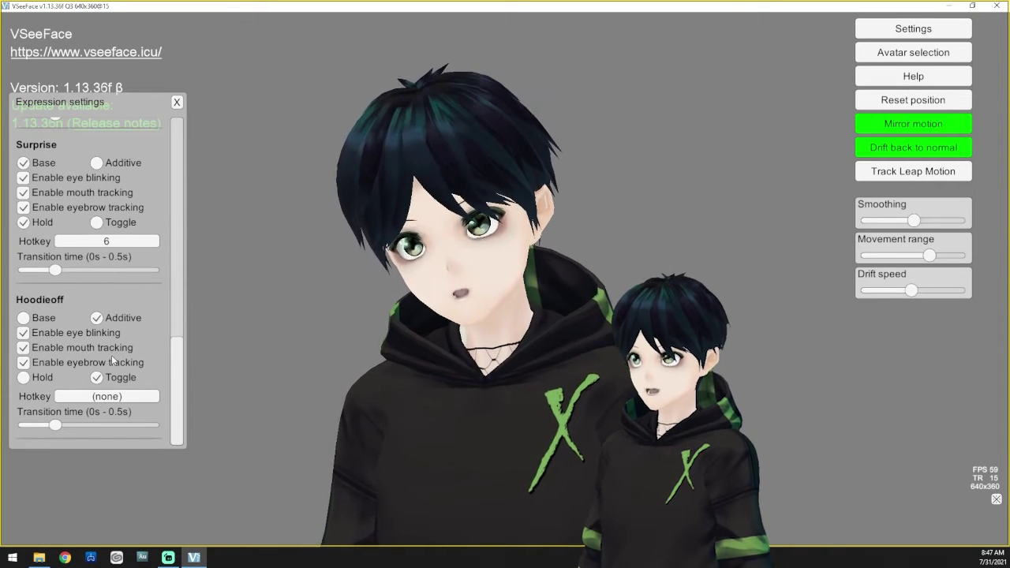
{"action": "left_click", "coordinate": [114, 397]}
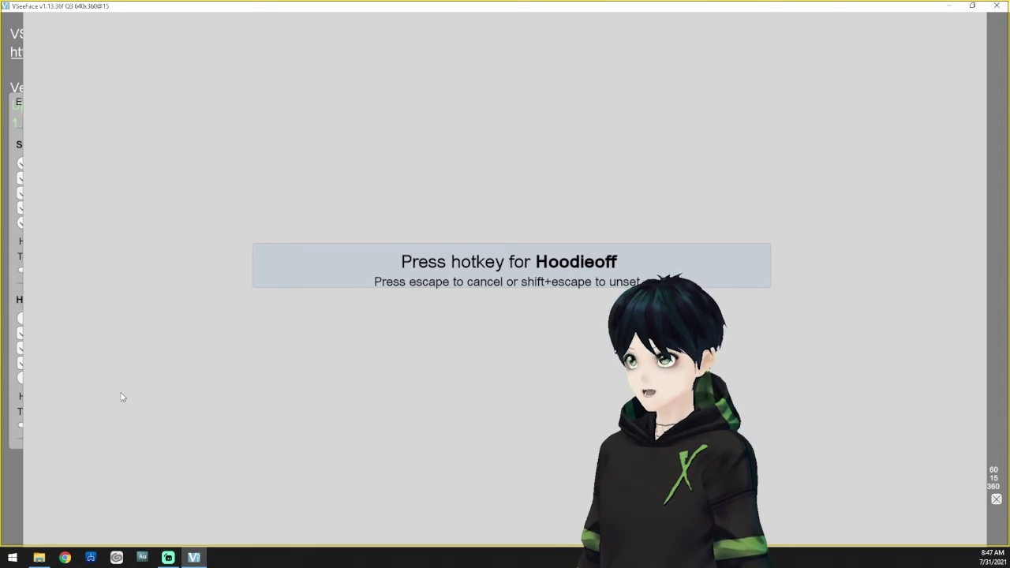
{"action": "key", "text": "7"}
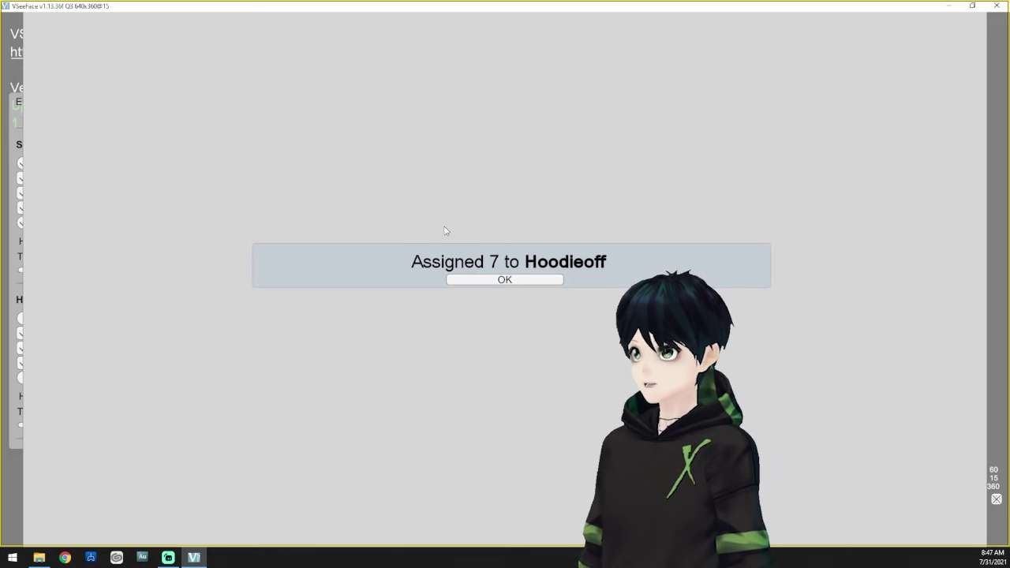
{"action": "left_click", "coordinate": [505, 280]}
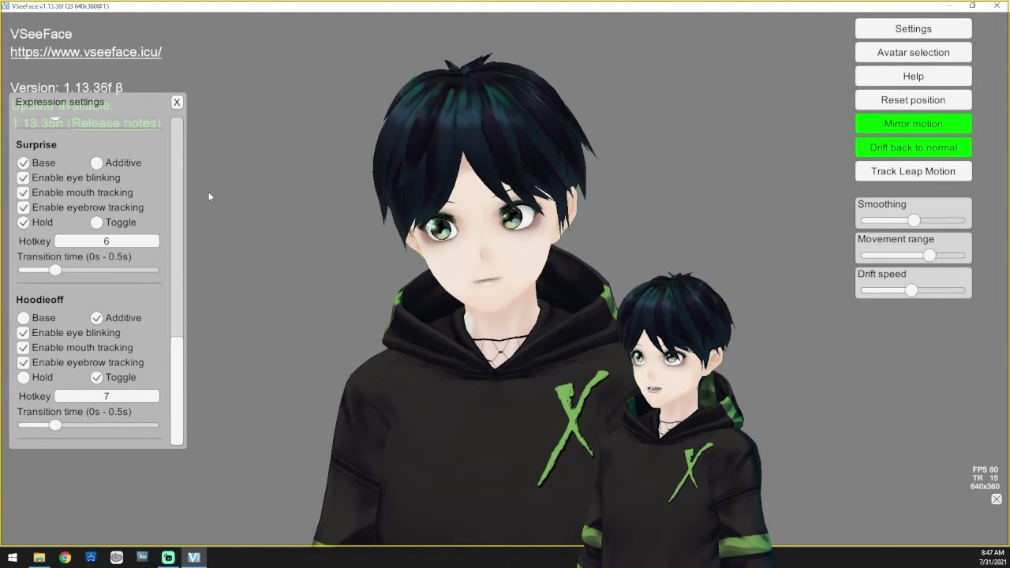
{"action": "left_click", "coordinate": [179, 104]}
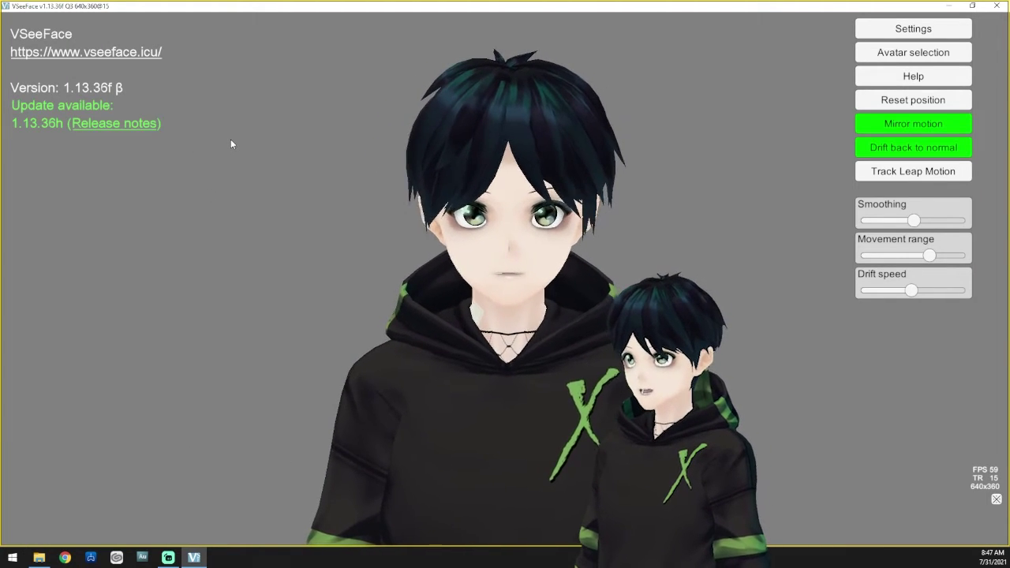
Toggle the hoodie off and back on with hotkey 7, then show Avatar selection.
{"action": "key", "text": "7"}
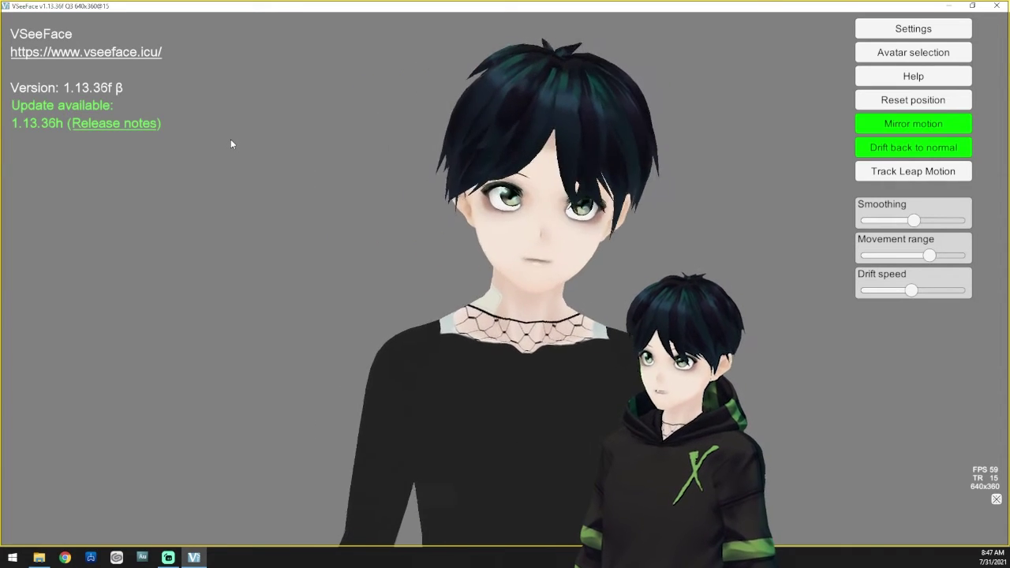
{"action": "key", "text": "7"}
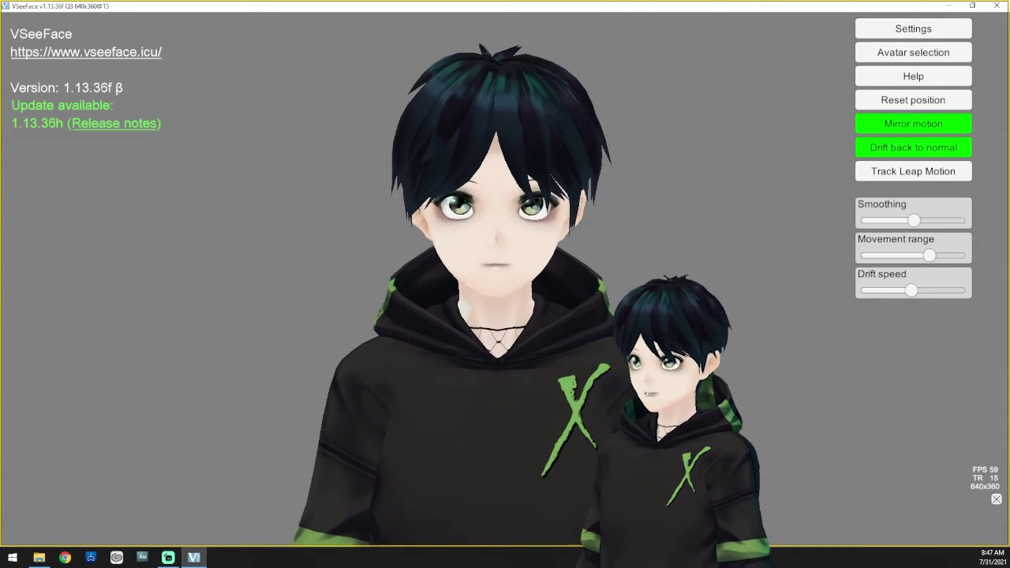
{"action": "left_click", "coordinate": [929, 35]}
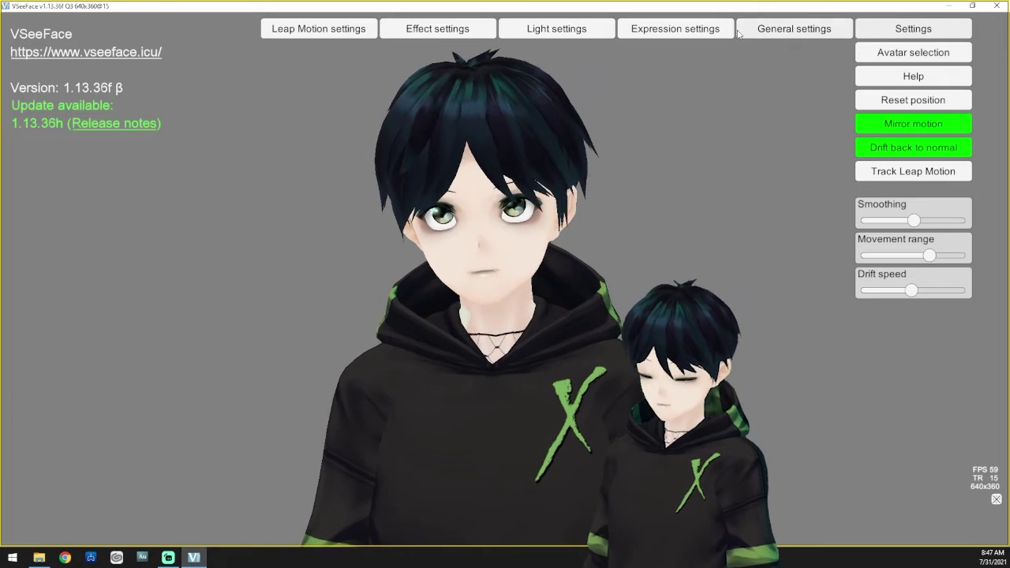
{"action": "left_click", "coordinate": [933, 62]}
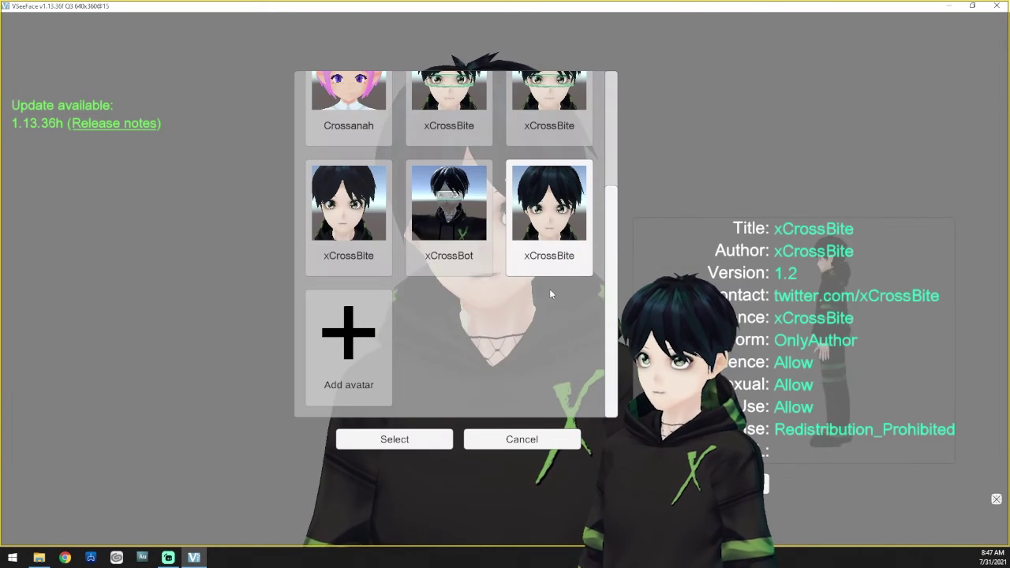
Load the xCrossBite avatar and press Ctrl+Shift+1 so its hoodie covers the fishnet top again.
{"action": "left_click", "coordinate": [395, 439]}
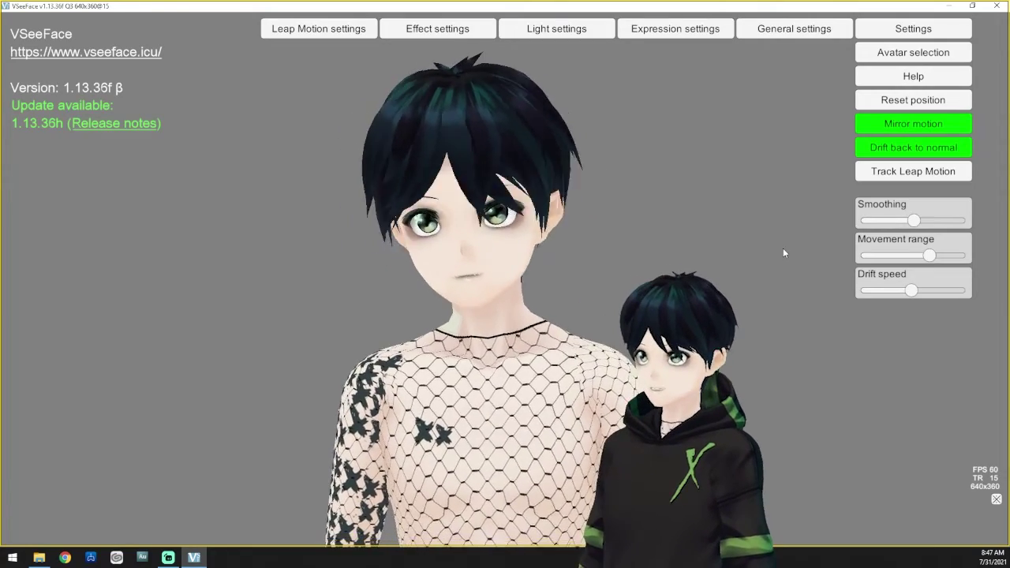
{"action": "key", "text": "ctrl+shift+1"}
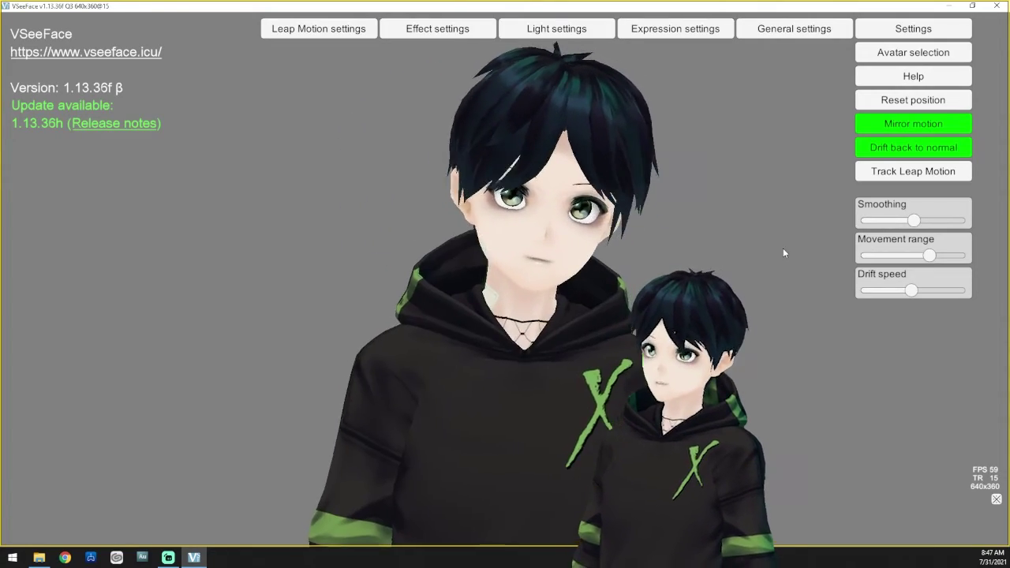
{"action": "left_click", "coordinate": [931, 32]}
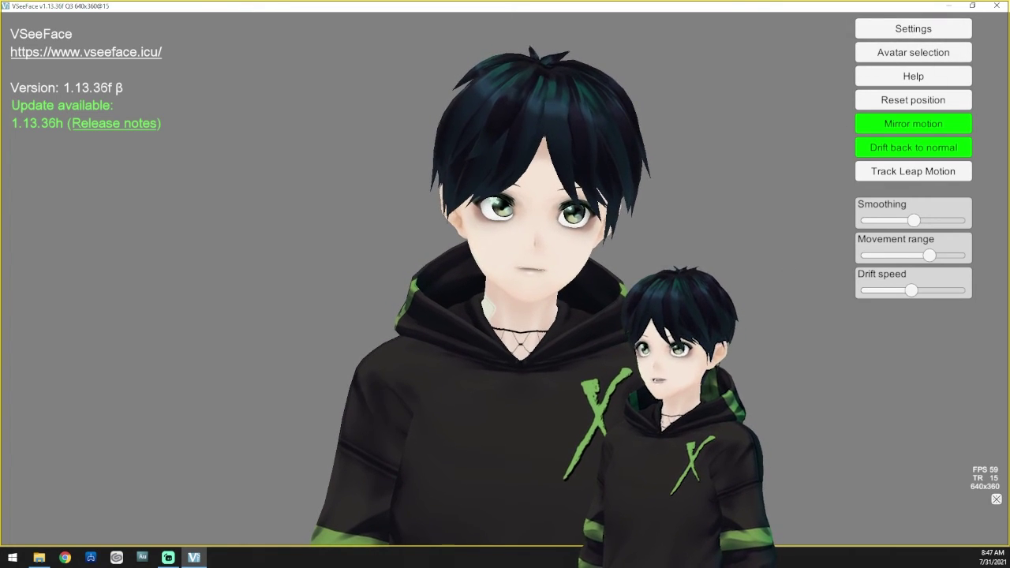